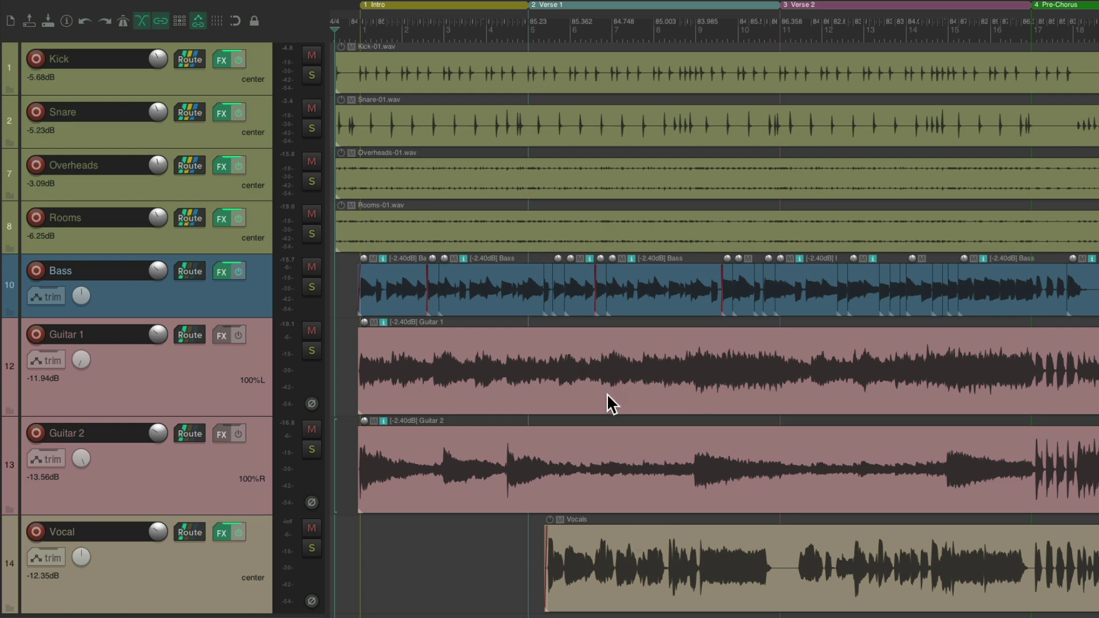
Step: After listening to the song, select Guitar 1 and Guitar 2 and set them to Touch automation
key("space")
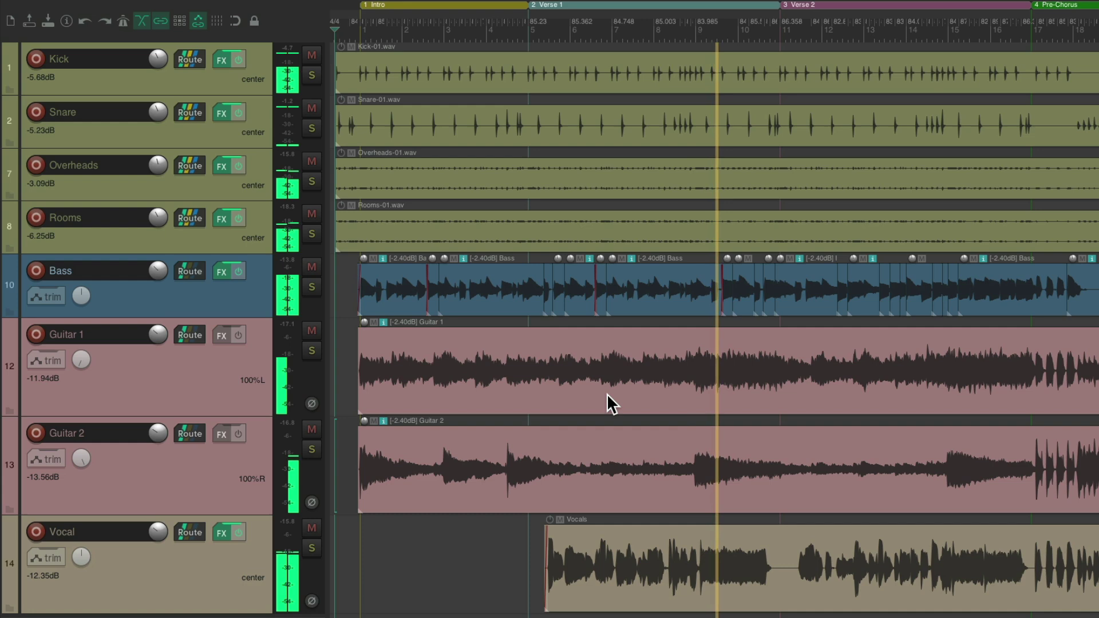
key("space")
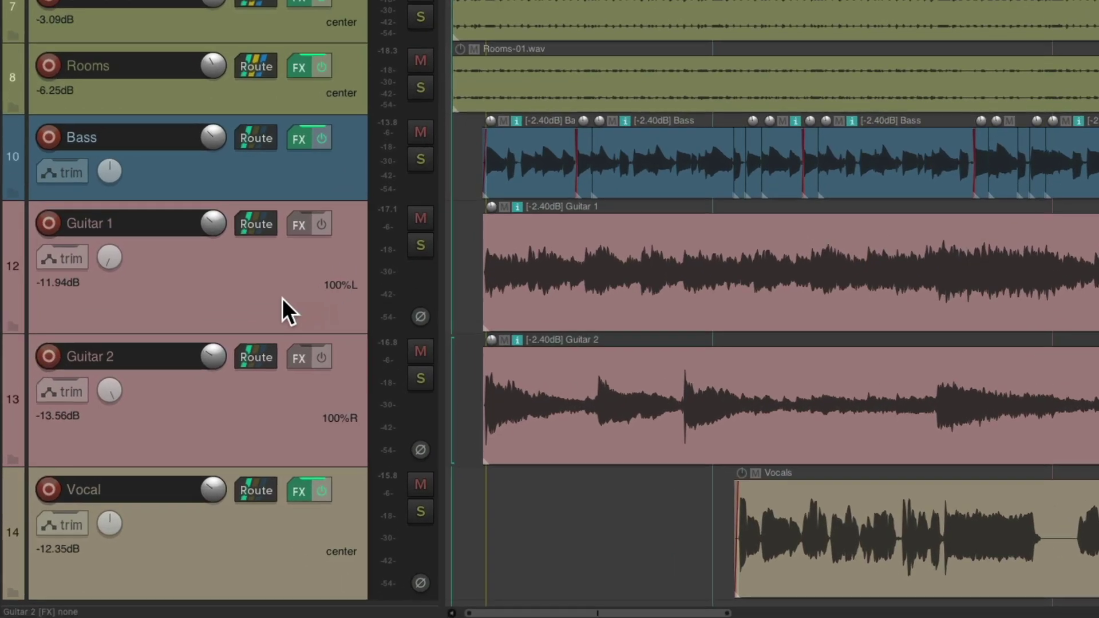
left_click(200, 400)
left_click(201, 476, "shift")
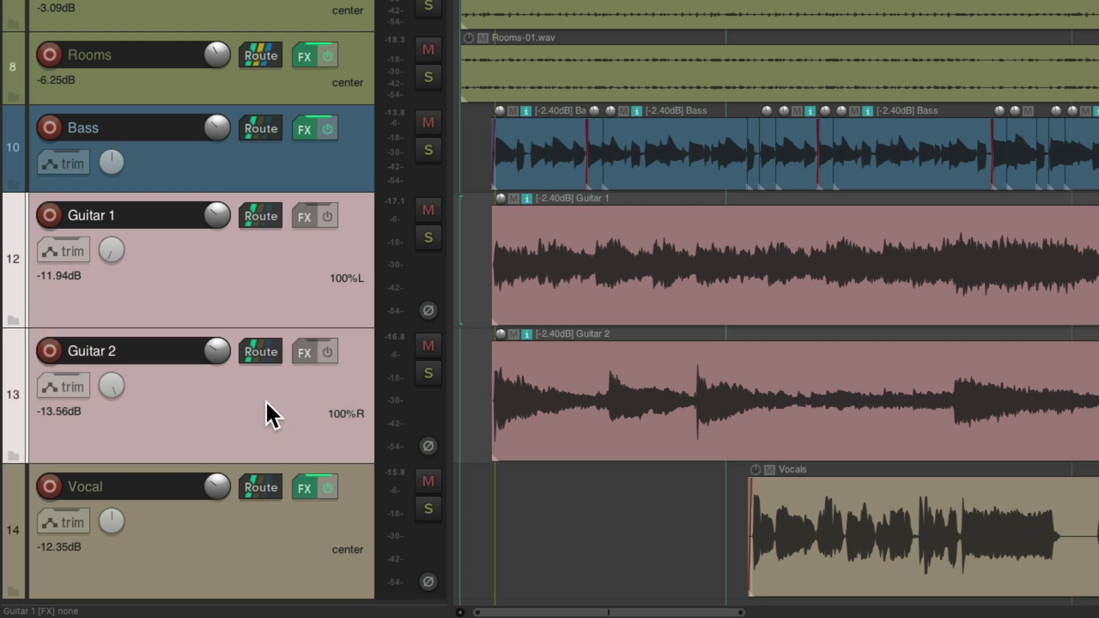
left_click(50, 252)
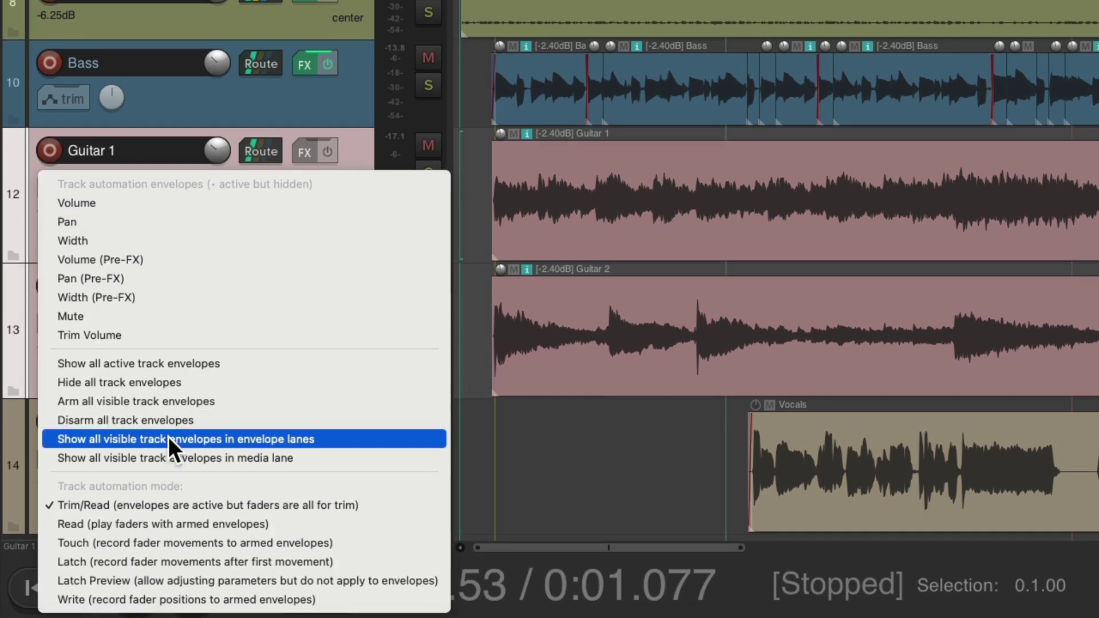
left_click(50, 544)
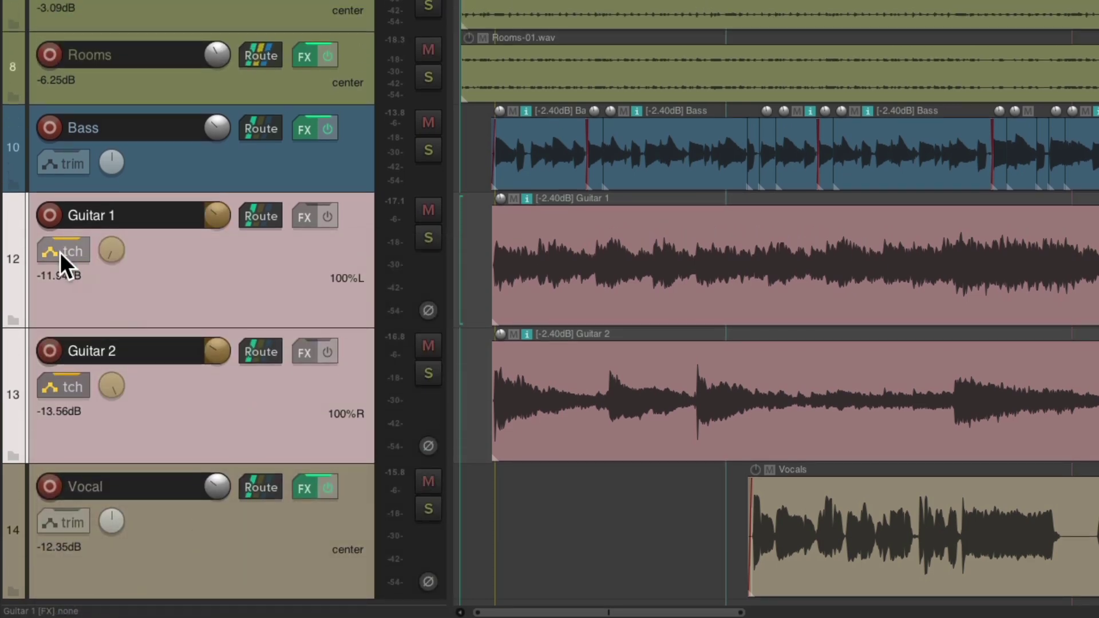
Step: Enable a visible Mute envelope in the envelope settings of Guitar 1 and Guitar 2
left_click(49, 254)
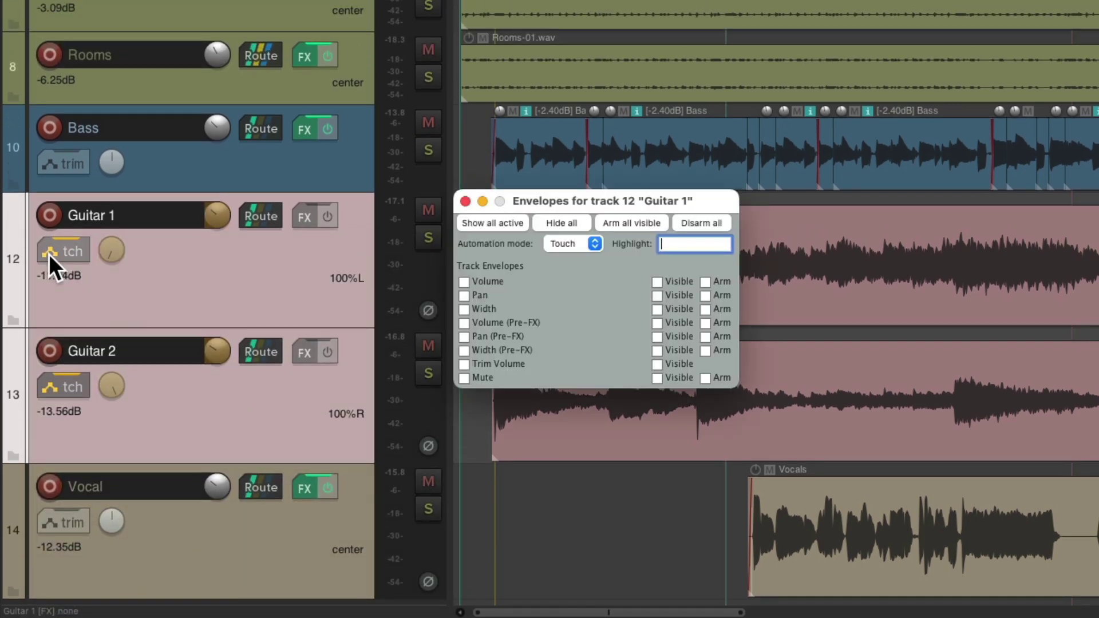
left_click(464, 377)
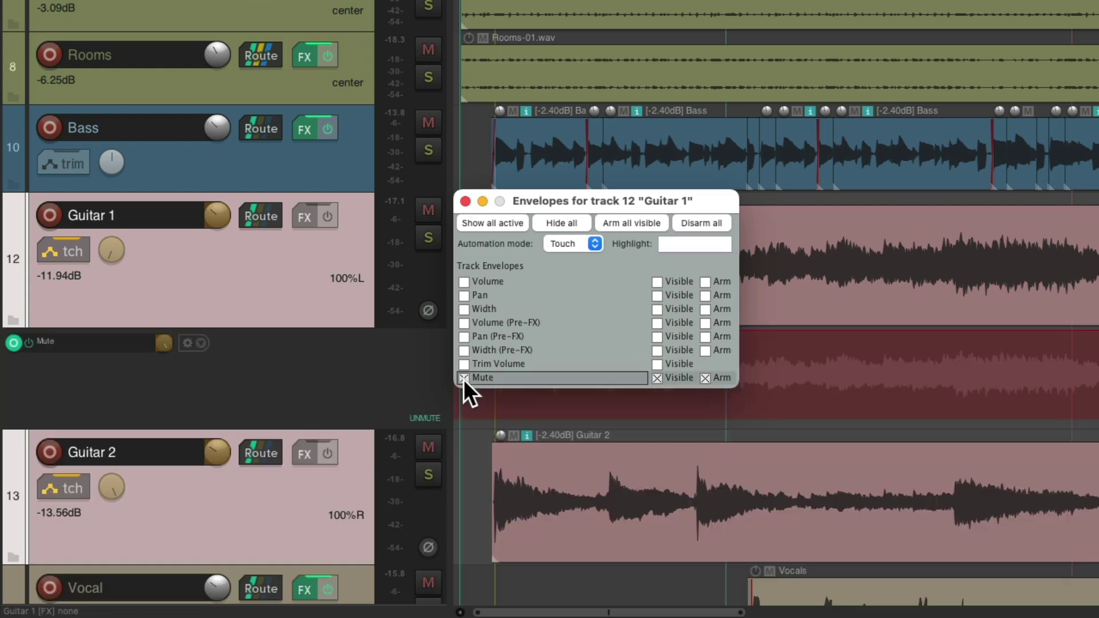
left_click(465, 200)
scroll(630, 324, "down", 4)
left_click(68, 341)
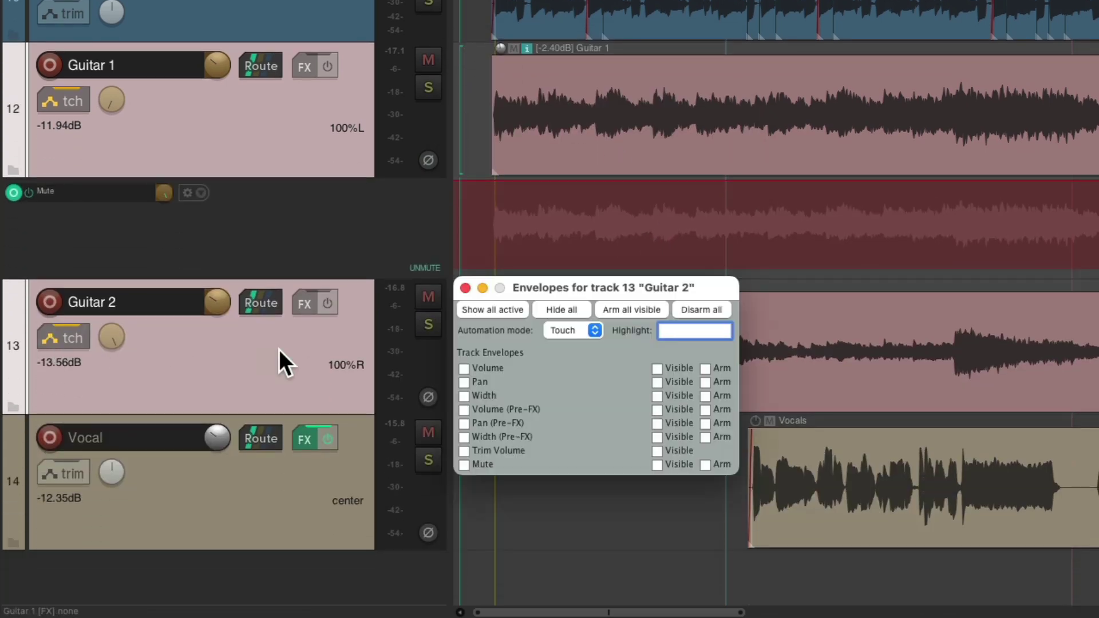
left_click(463, 464)
left_click(465, 288)
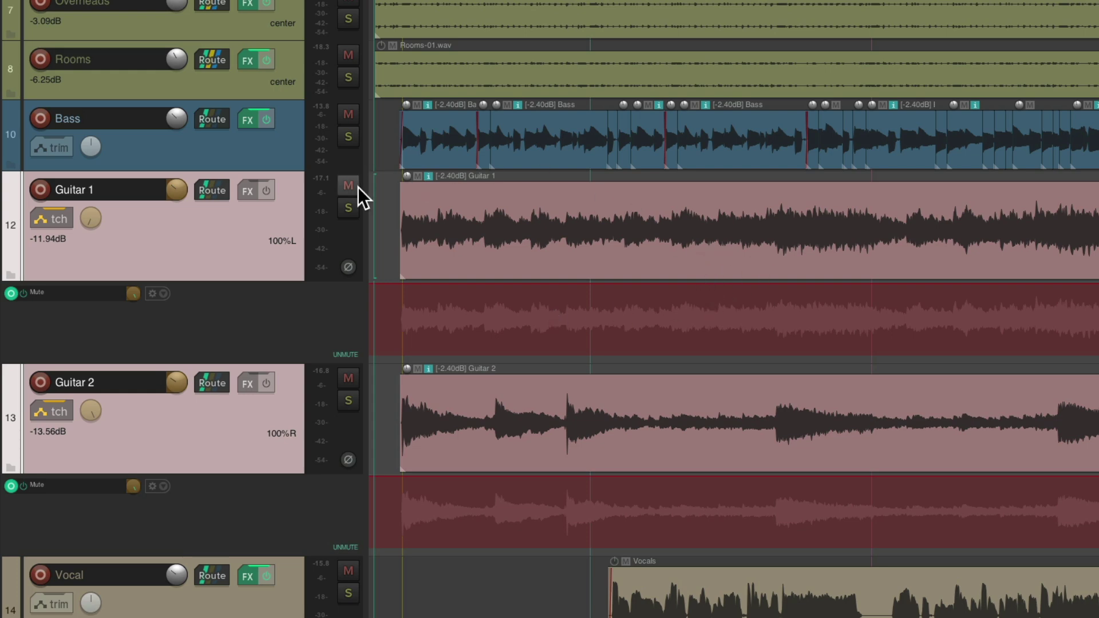
Step: During playback, record a mute on Guitar 1, then a later mute on Guitar 2
left_click(226, 233)
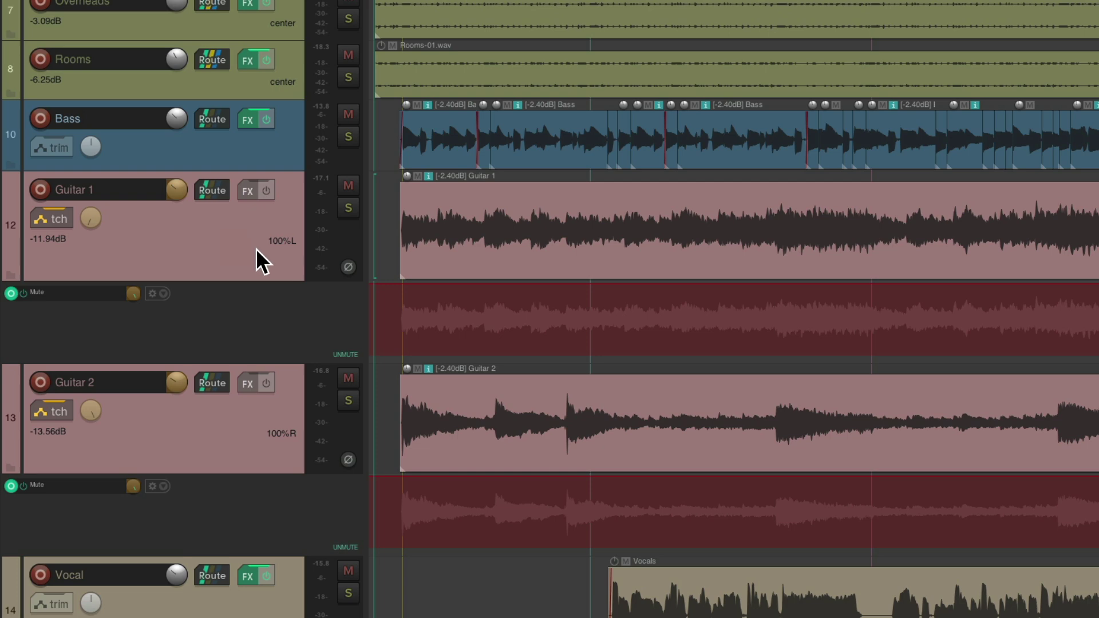
key("space")
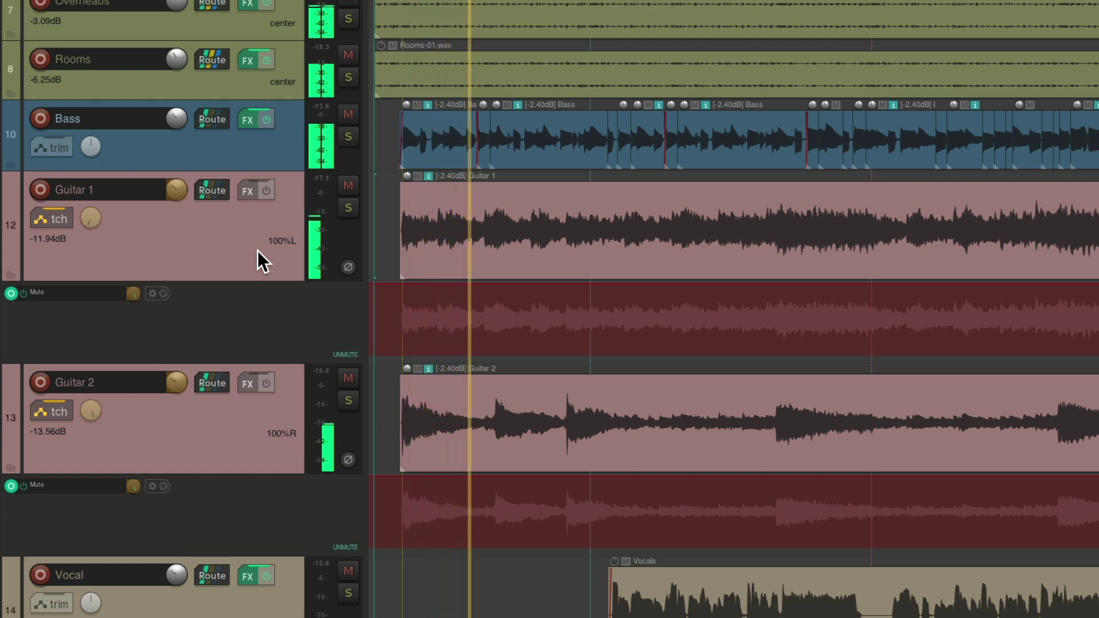
left_click(349, 191)
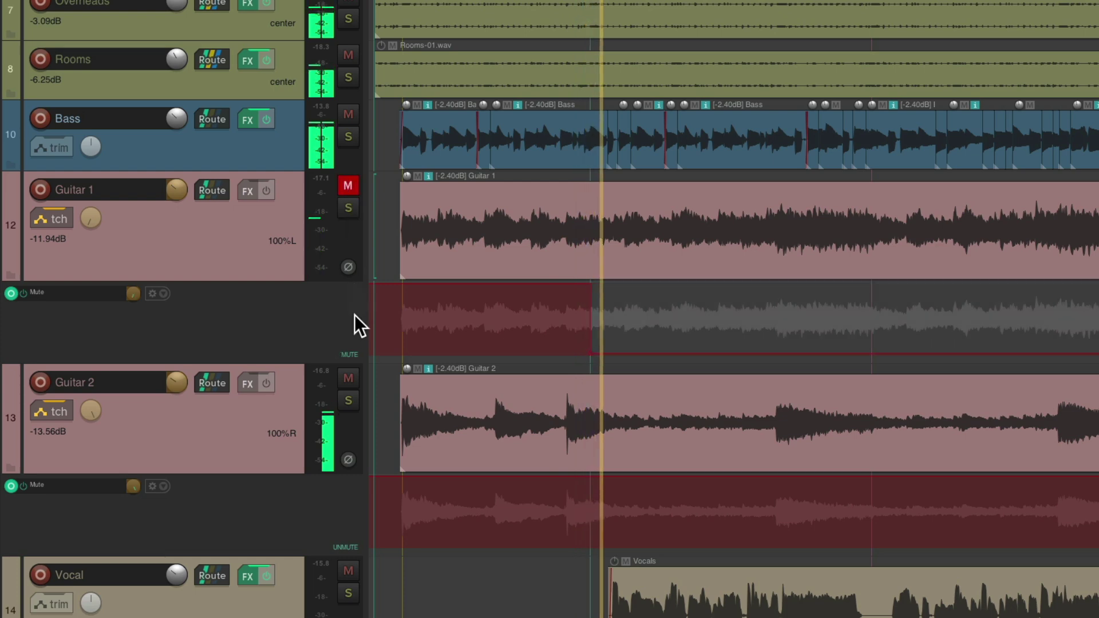
left_click(349, 378)
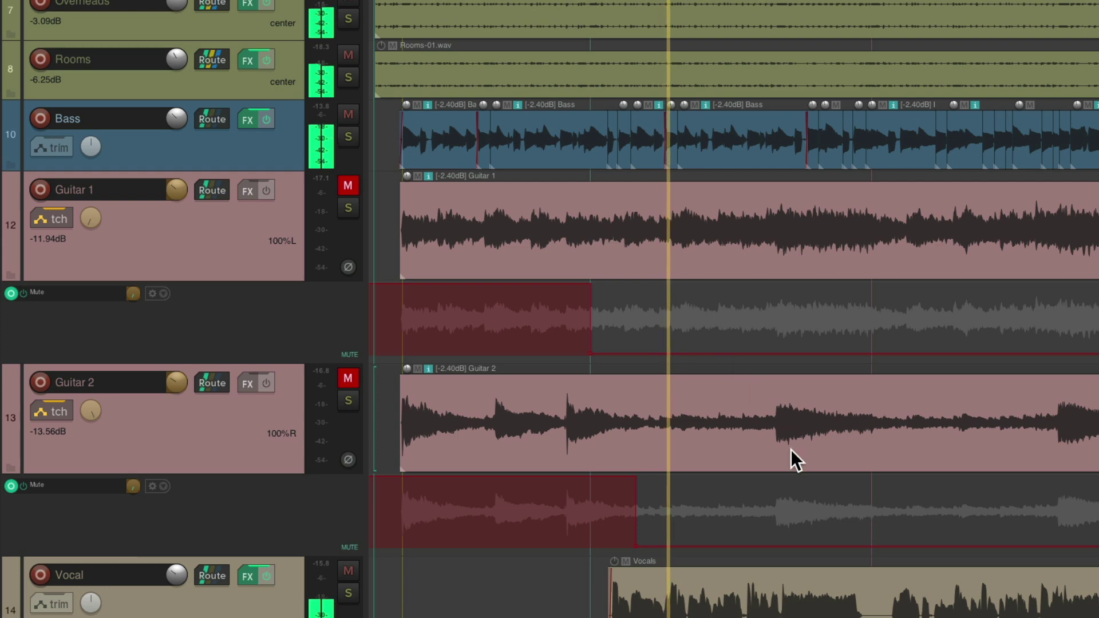
Step: Unmute both guitars together, stop, and replay to check the recorded mute automation
left_click(245, 411)
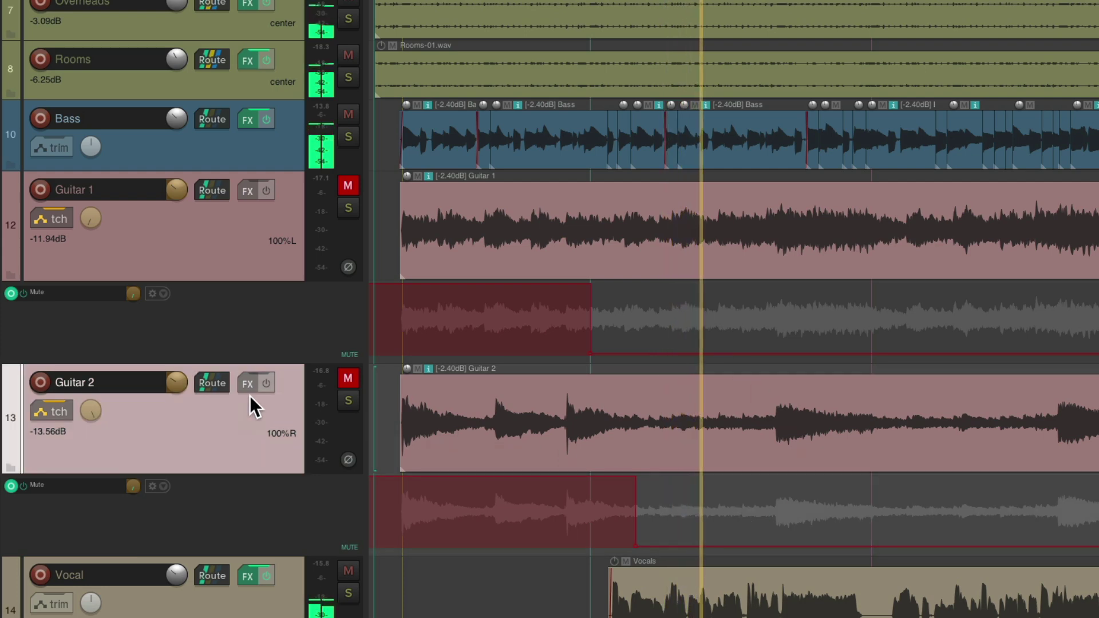
left_click(253, 246, "ctrl")
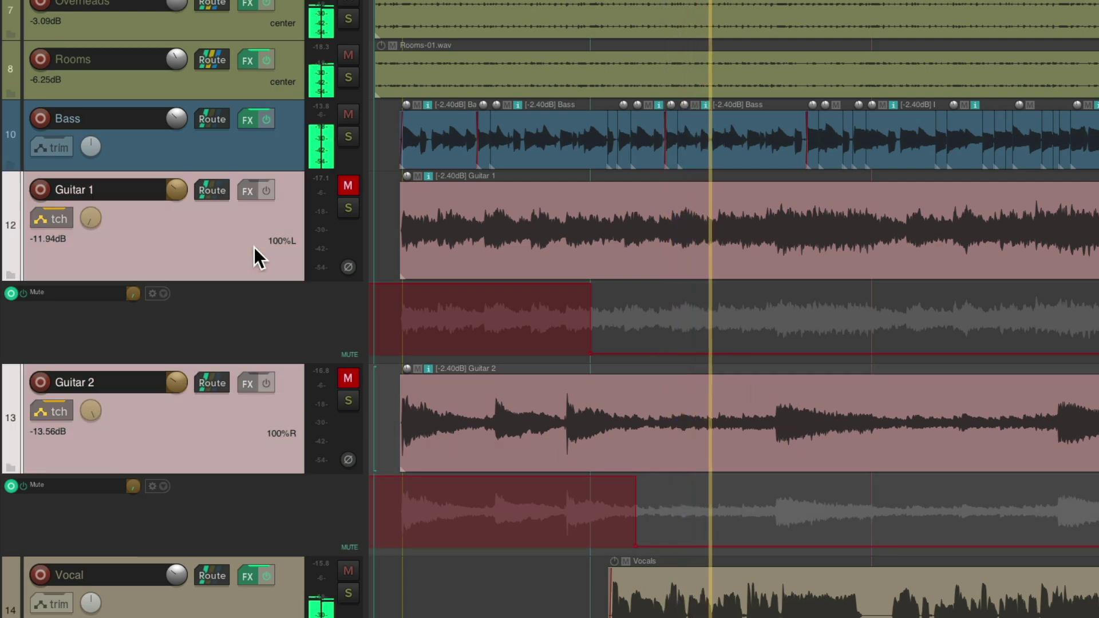
left_click(348, 184)
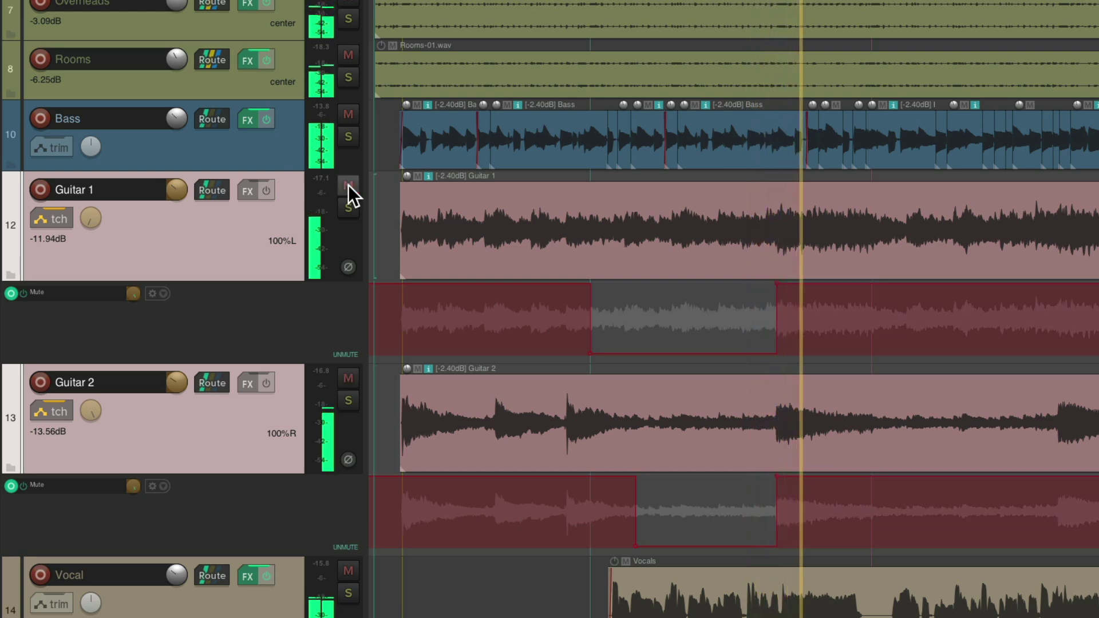
key("space")
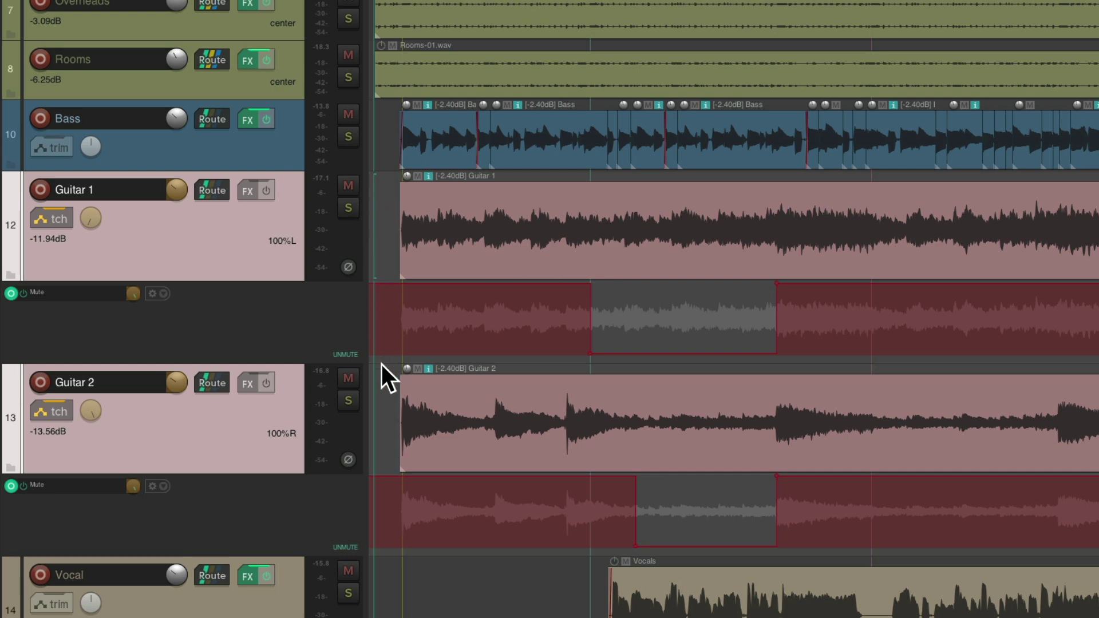
key("space")
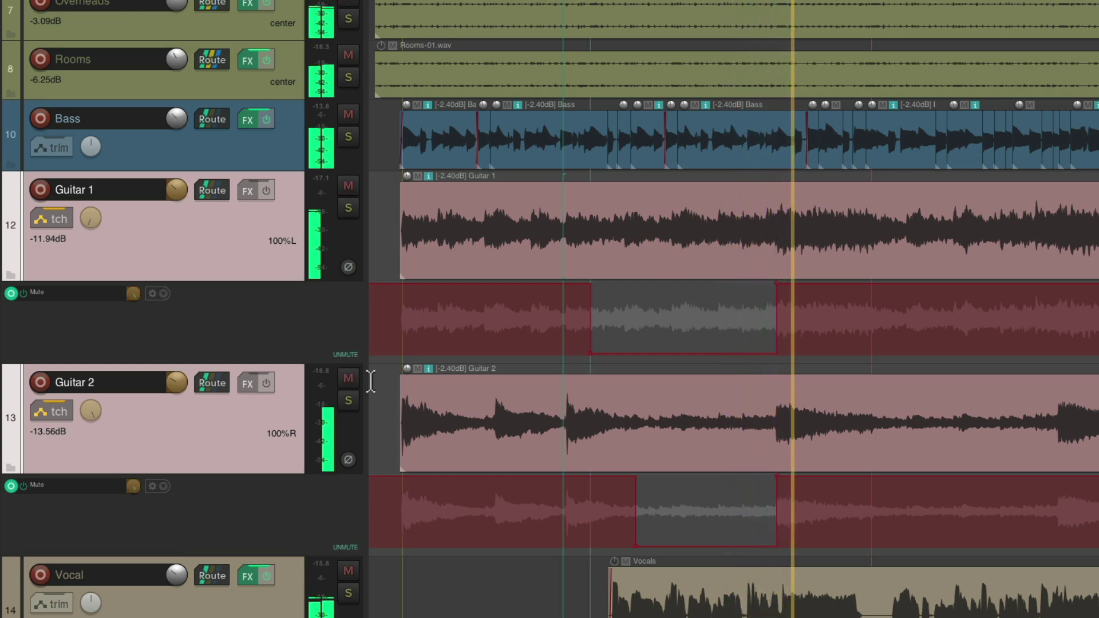
Step: Switch the guitar tracks to Read automation and test muting Guitar 1 during playback
key("space")
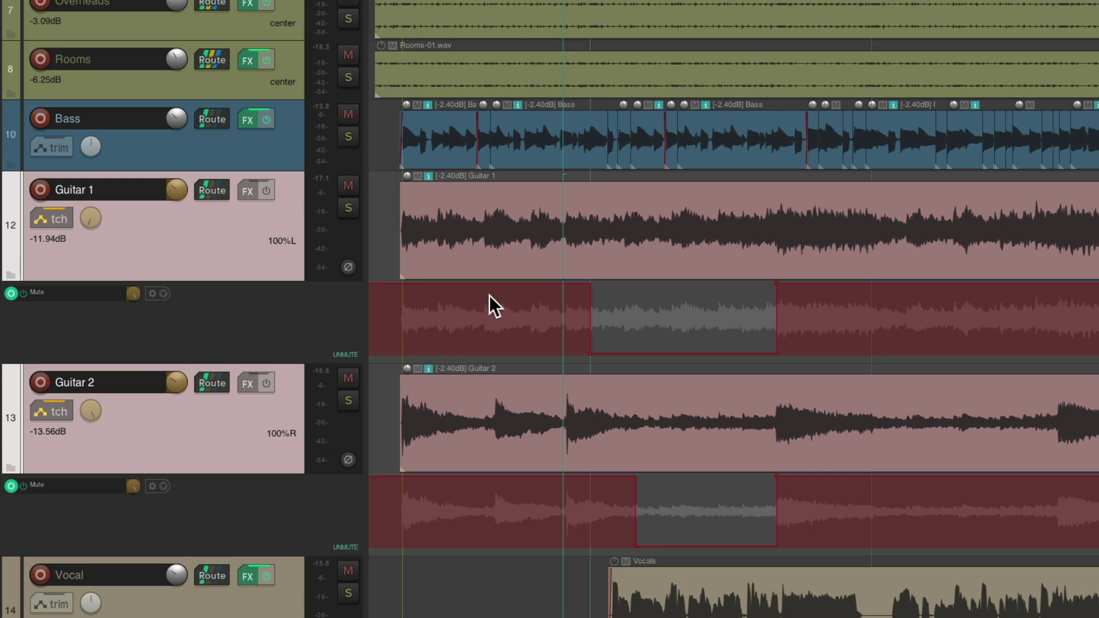
left_click(351, 191)
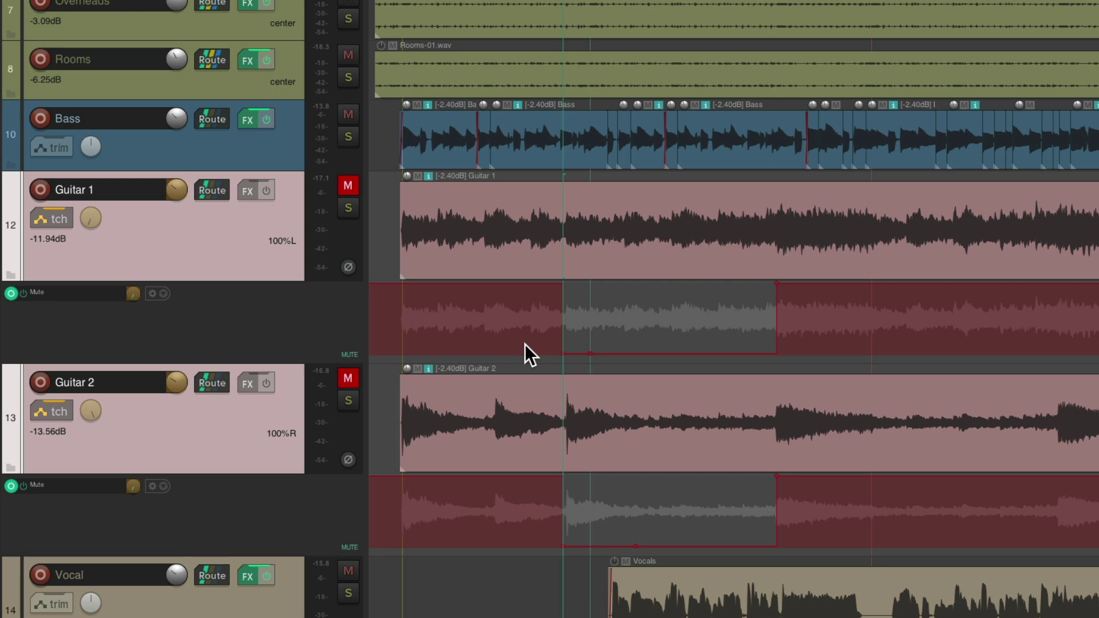
key("F5")
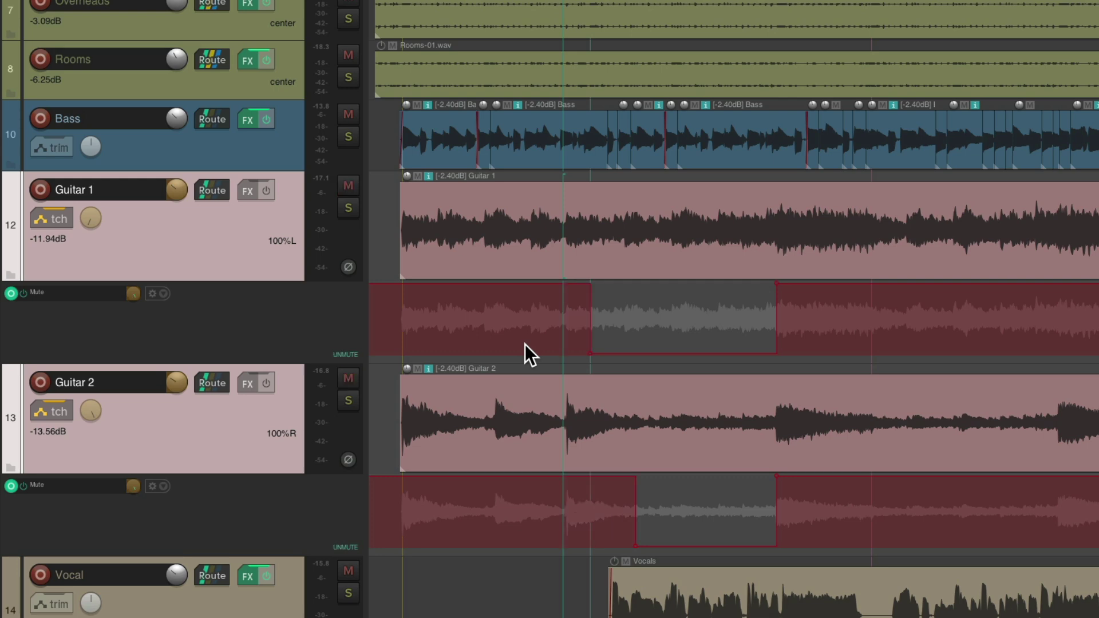
left_click(43, 217)
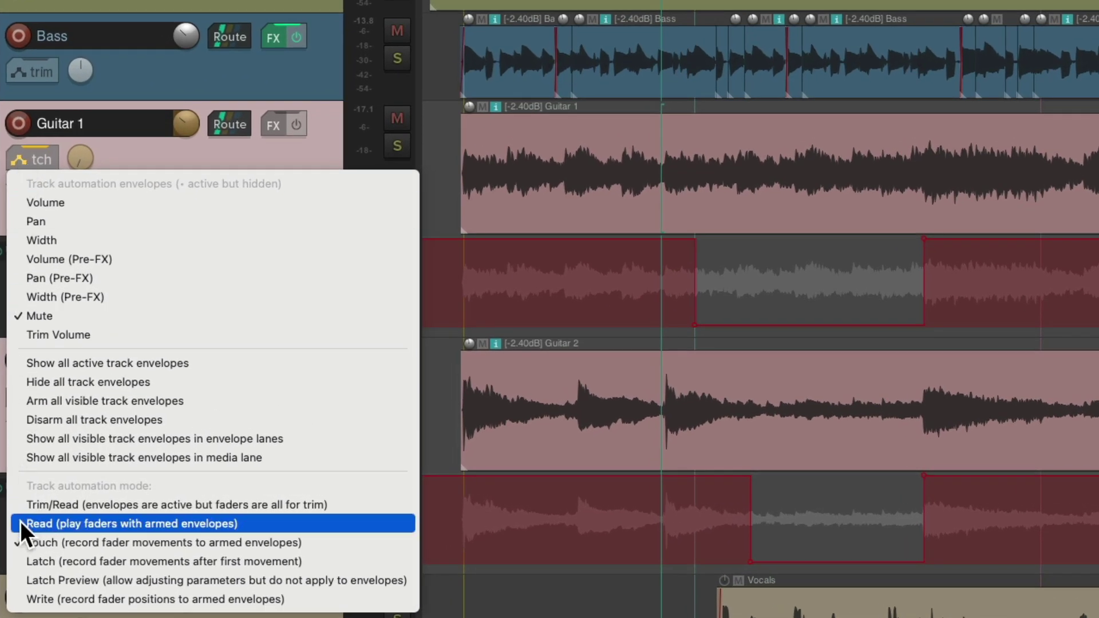
left_click(20, 522)
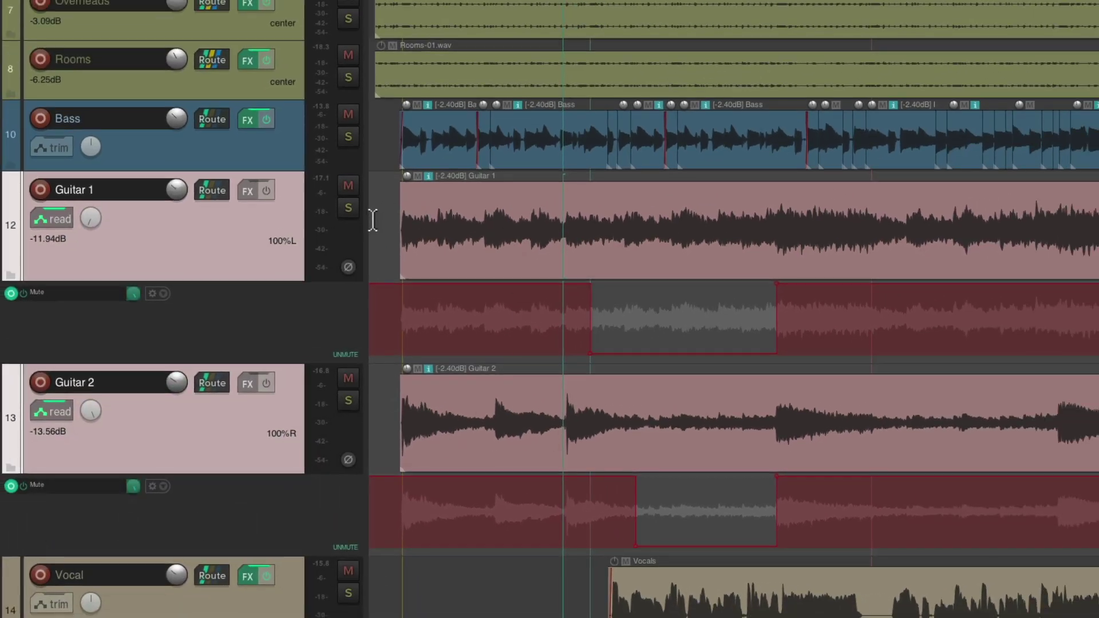
key("space")
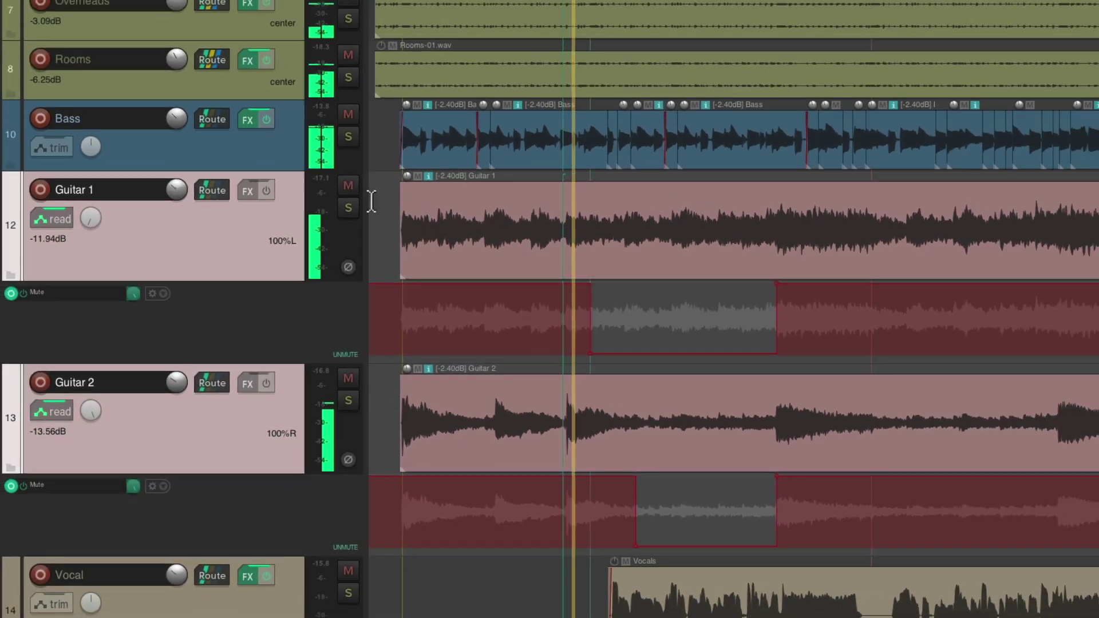
left_click(349, 186)
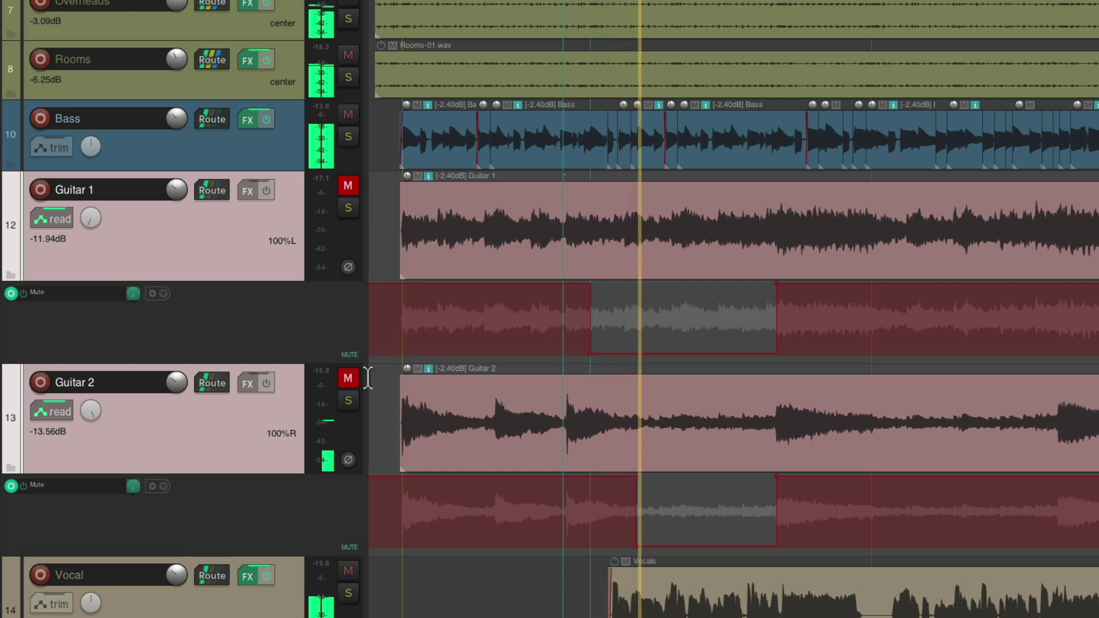
key("space")
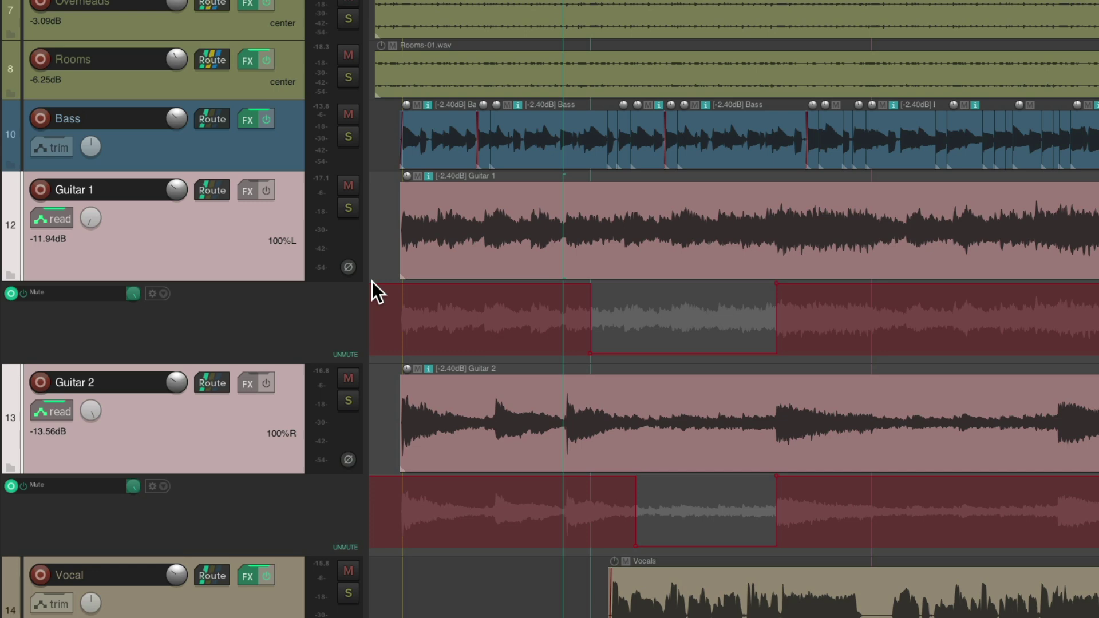
Step: Set the guitar tracks to Trim/Read mode and toggle their mute on and off
left_click(39, 216)
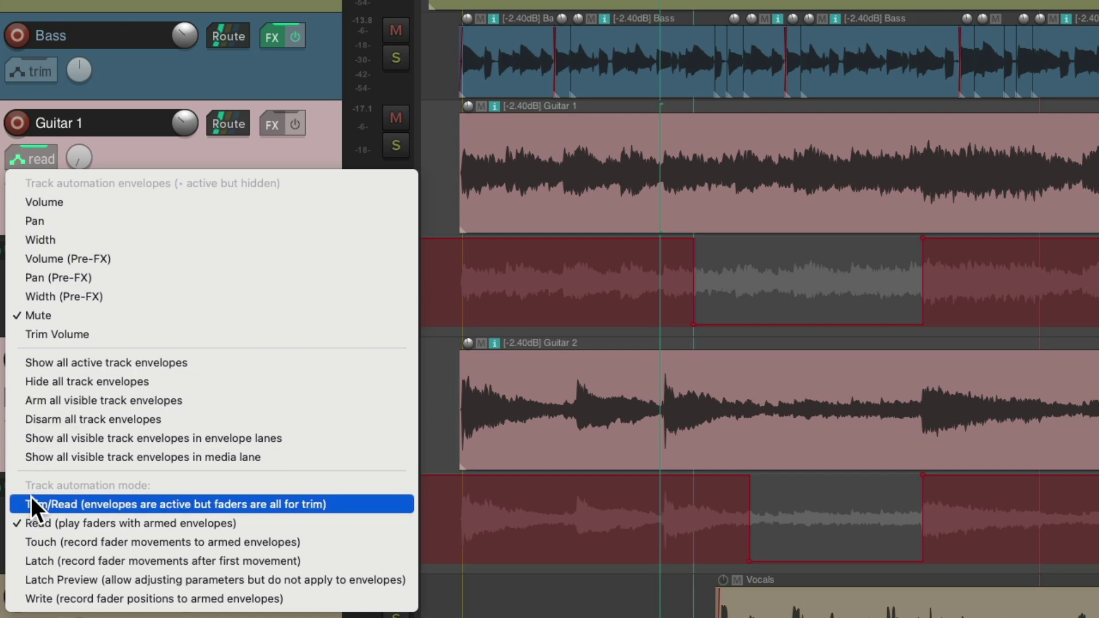
left_click(30, 504)
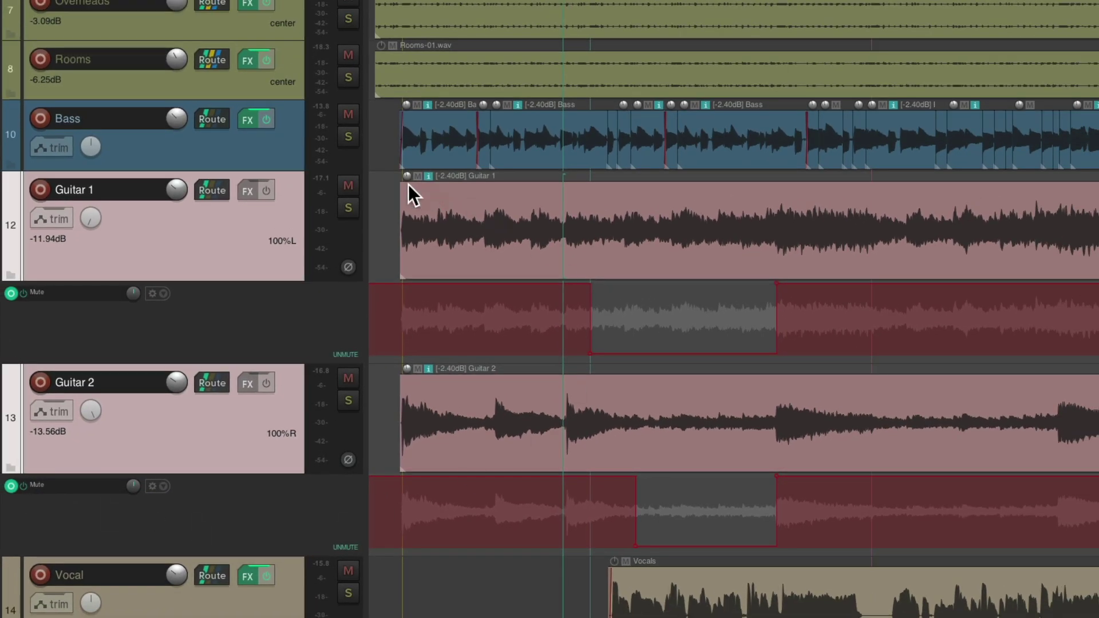
left_click(347, 185)
left_click(350, 378)
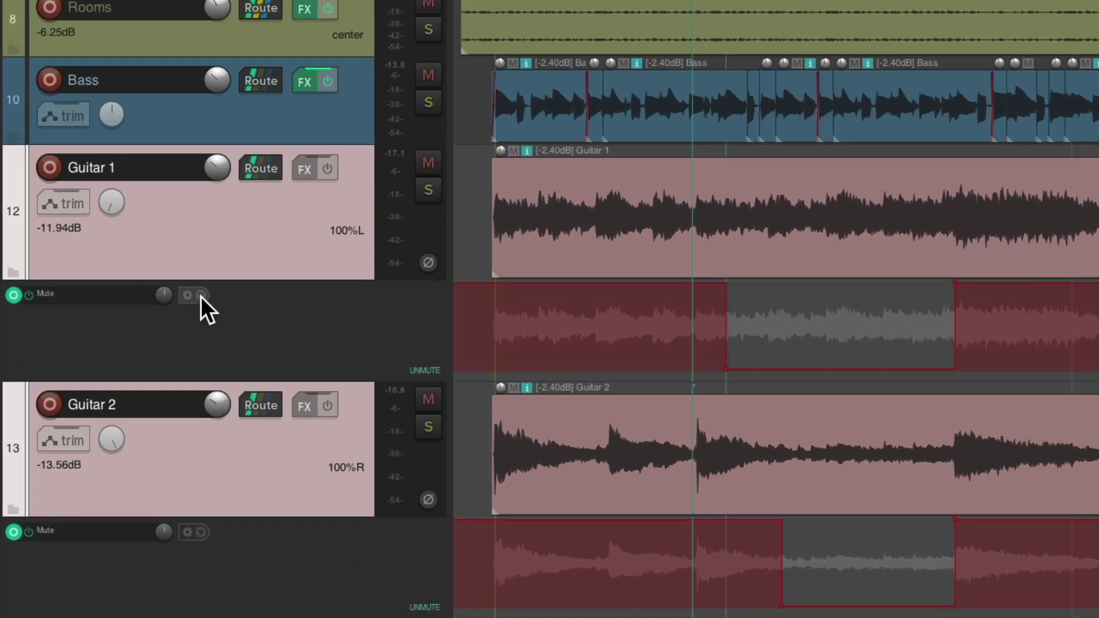
Step: Hide the Mute envelope lanes of Guitar 1 and Guitar 2
left_click(163, 293)
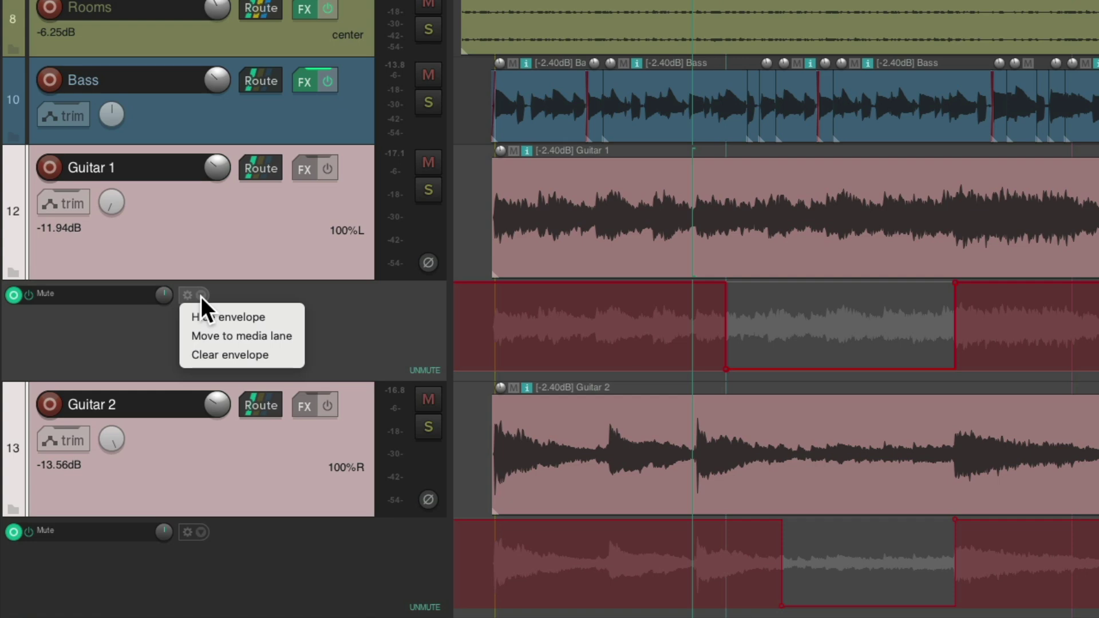
left_click(192, 317)
left_click(202, 431)
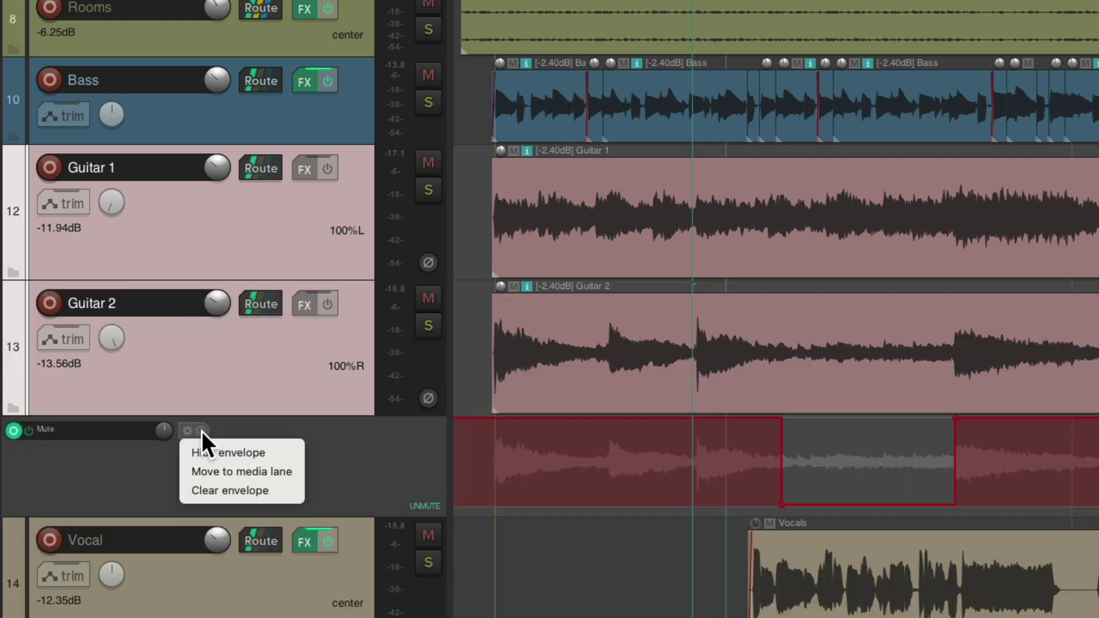
left_click(205, 451)
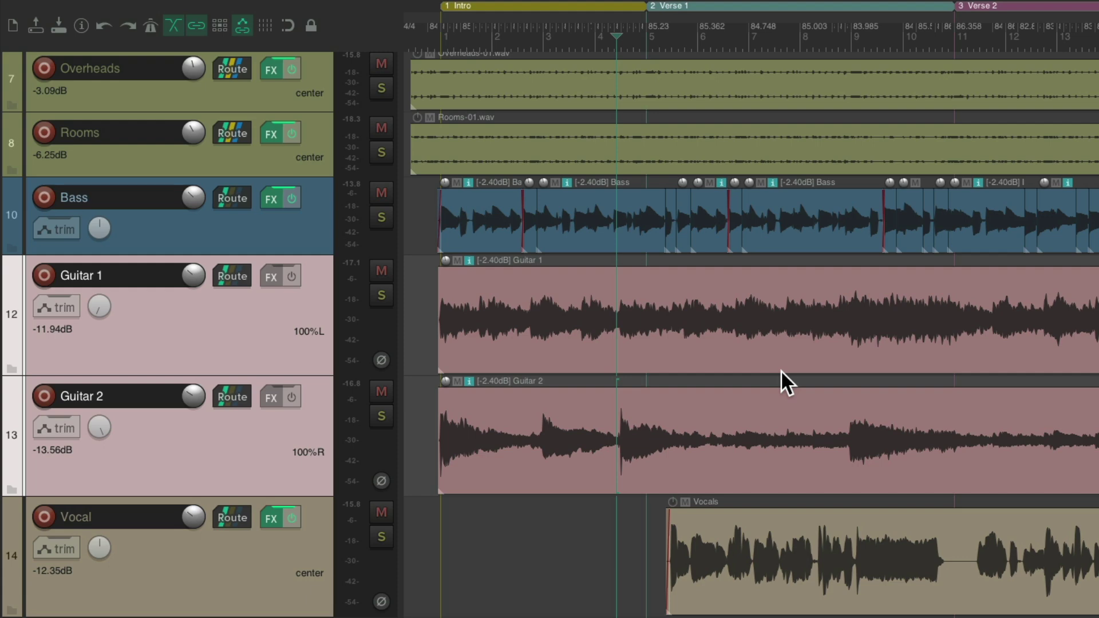
Step: Play the intro through into verse 1, then stop playback
key("space")
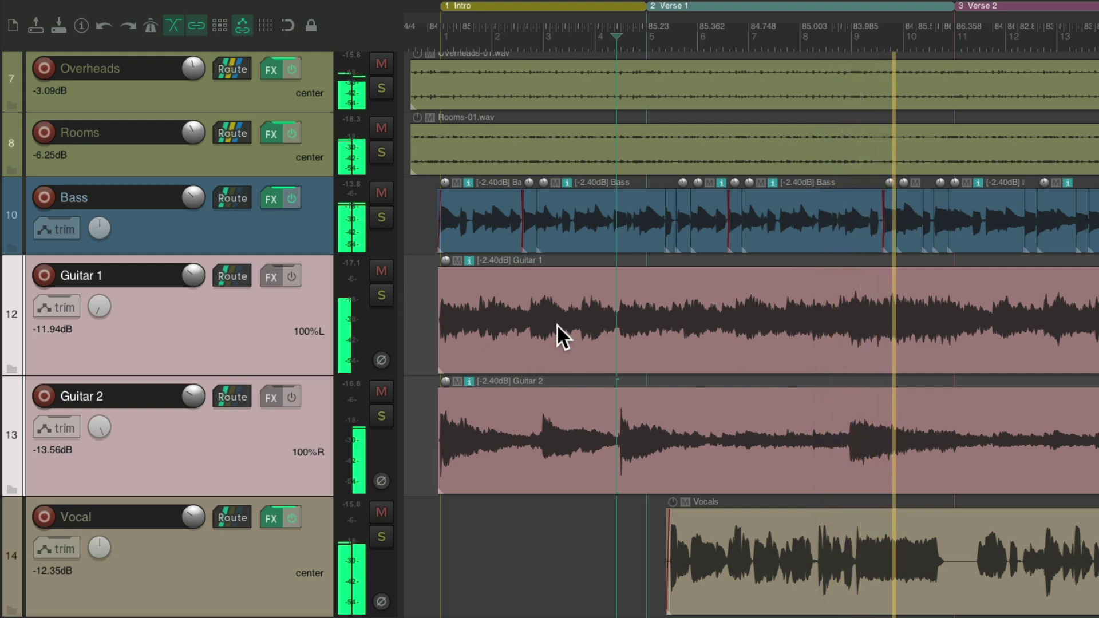
key("space")
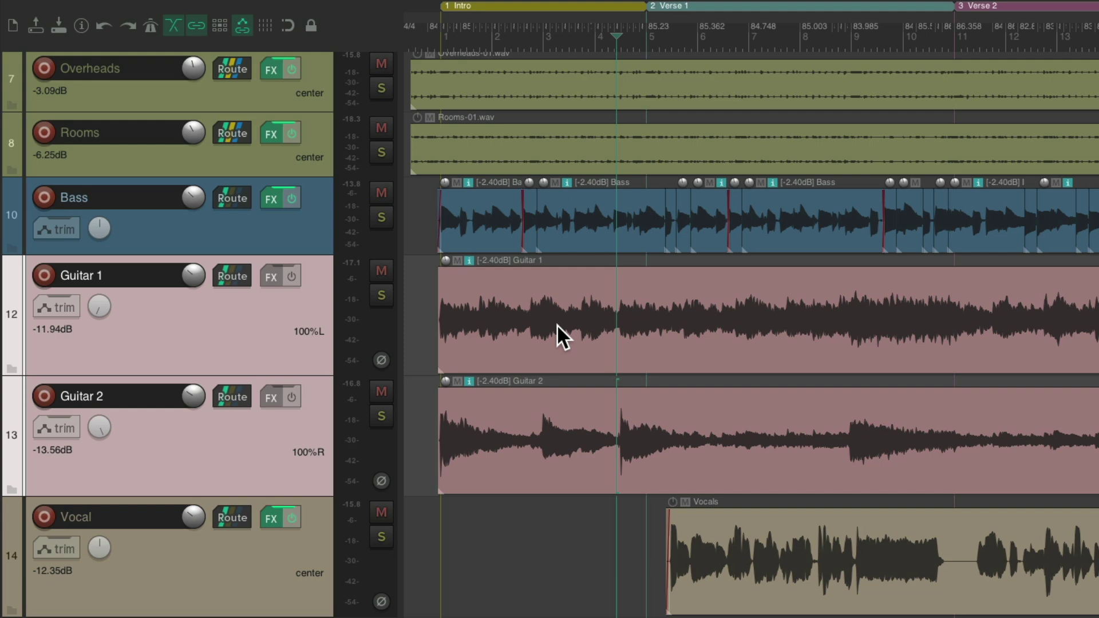
Step: Show the guitar Mute lanes with Shift+E and clear both Guitar 1 and Guitar 2 Mute envelopes
key("shift+e")
scroll(558, 314, "down", 1)
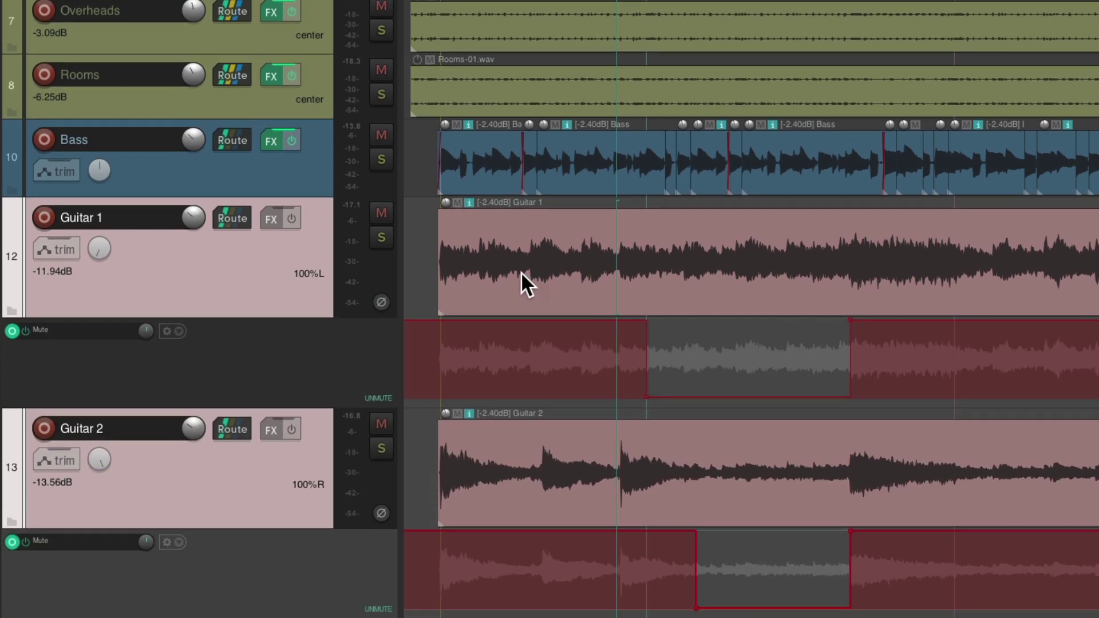
left_click(174, 332)
left_click(173, 381)
key("Return")
left_click(173, 451)
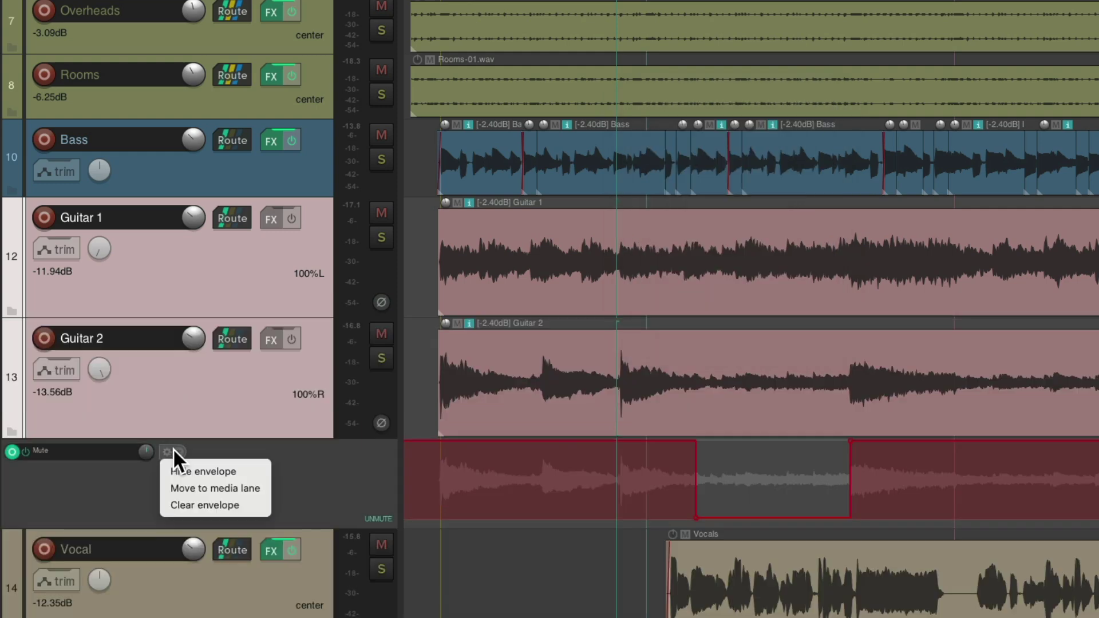
left_click(180, 505)
key("Return")
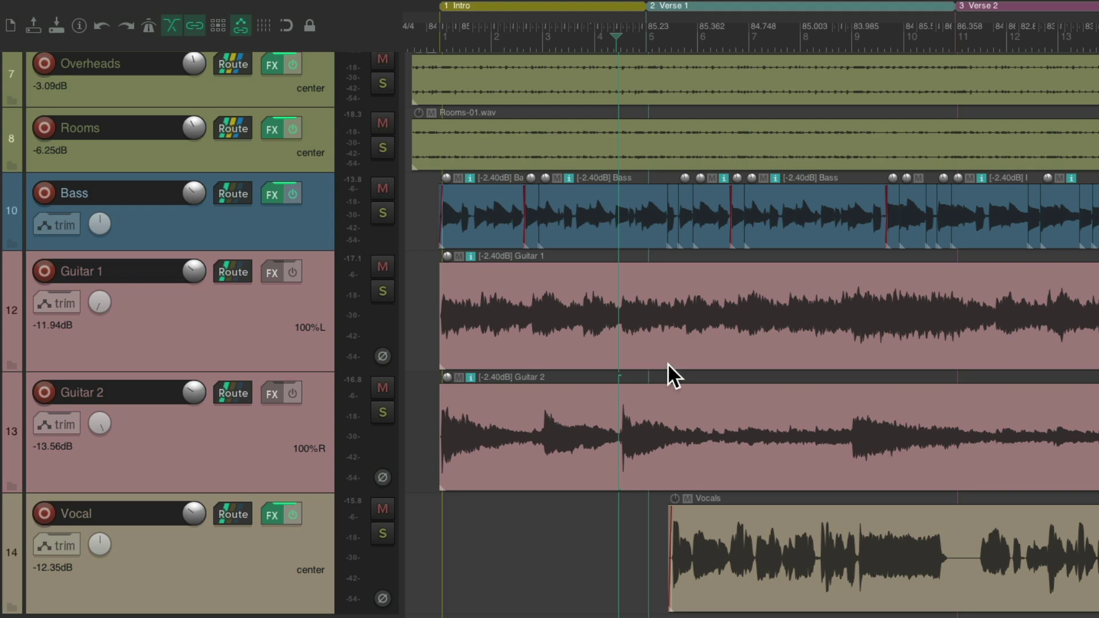
Step: Split Guitar 1 at the start of verse 1, nudging the split slightly earlier
scroll(668, 363, "up", 5)
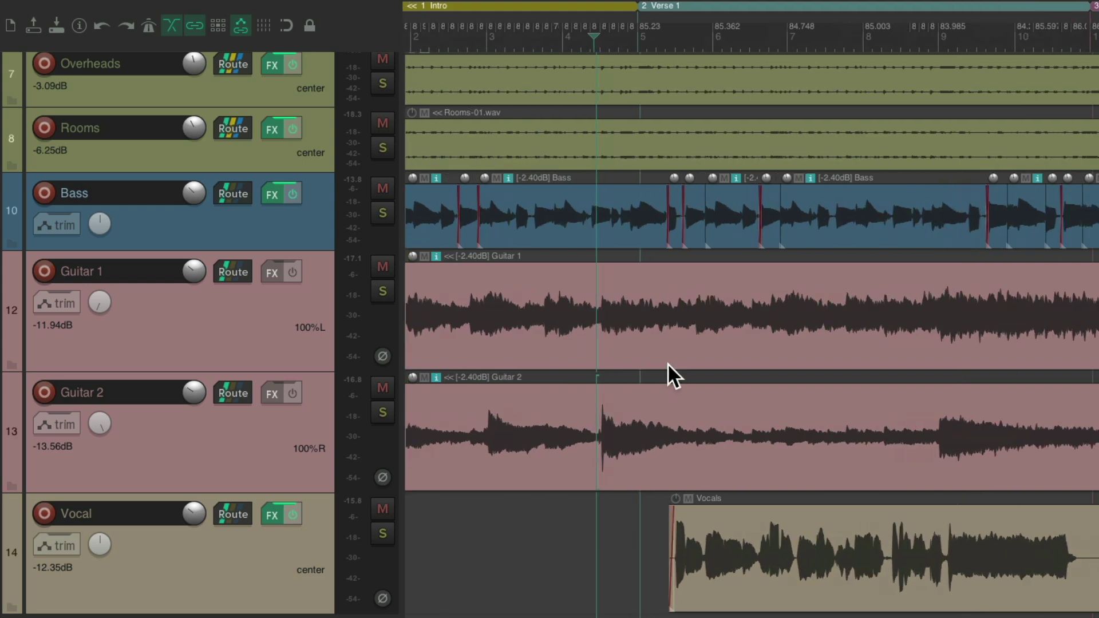
scroll(568, 402, "up", 5)
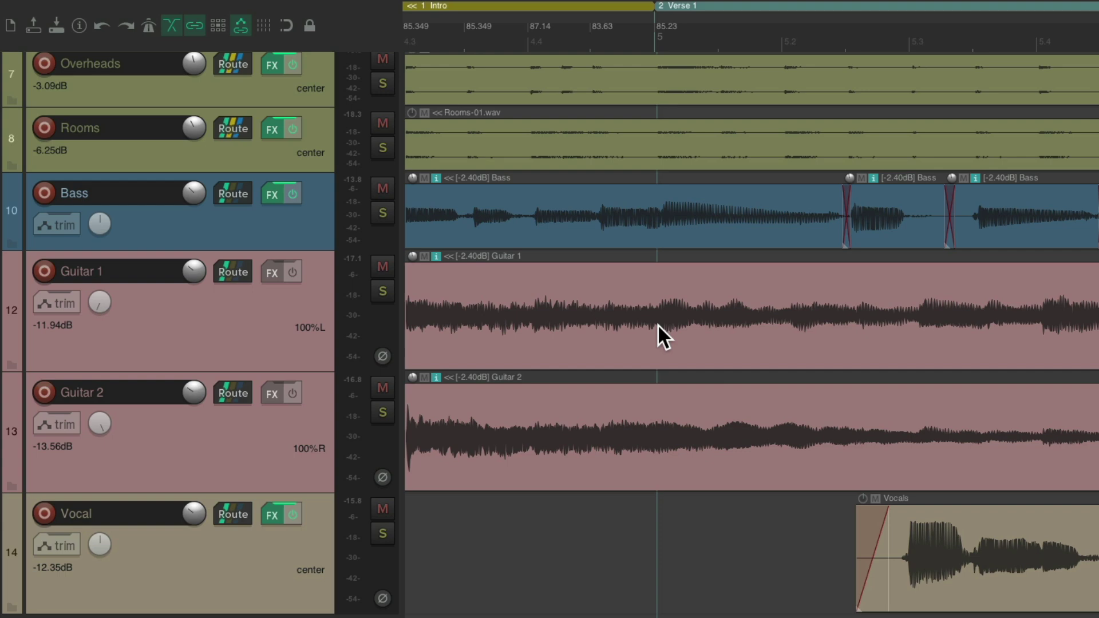
key("s")
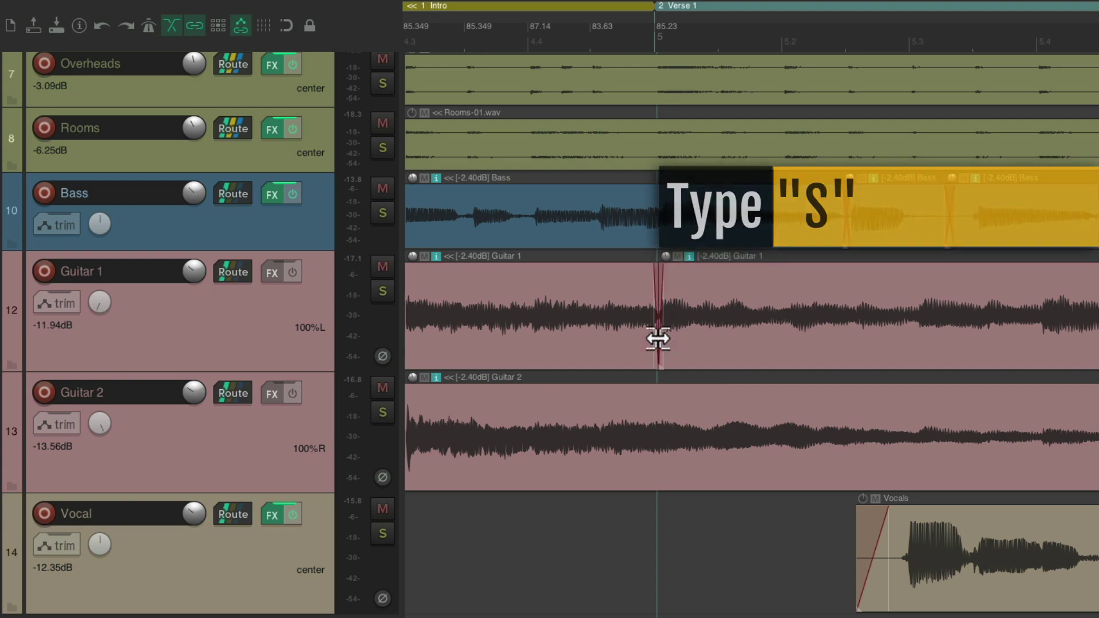
scroll(662, 384, "up", 3)
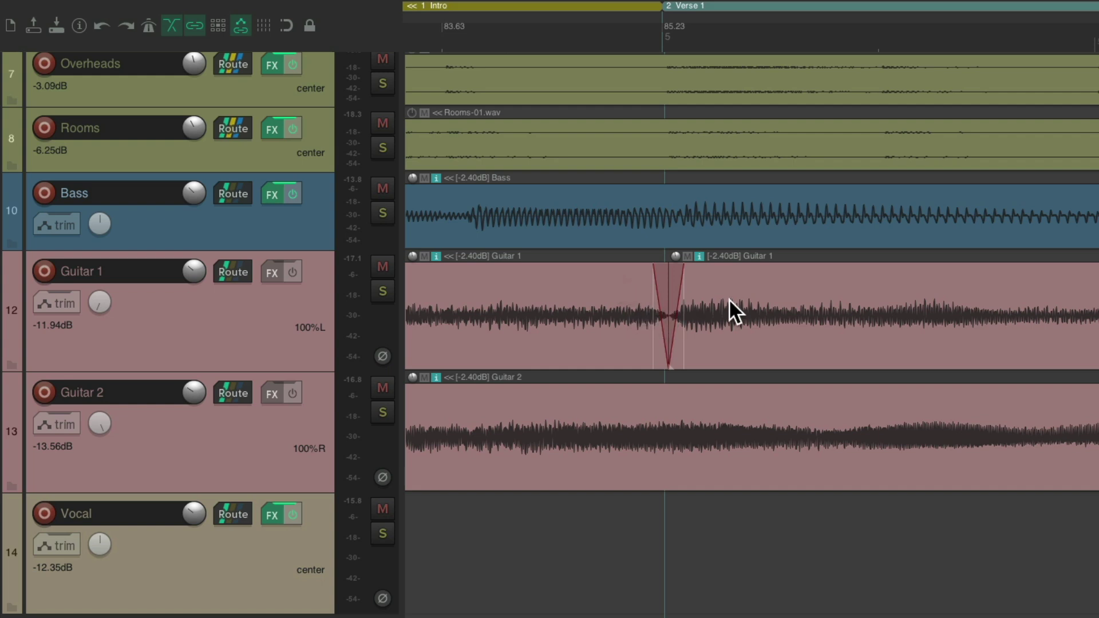
mouse_move(666, 321)
left_mouse_down()
mouse_move(614, 326)
mouse_move(780, 314)
left_mouse_up()
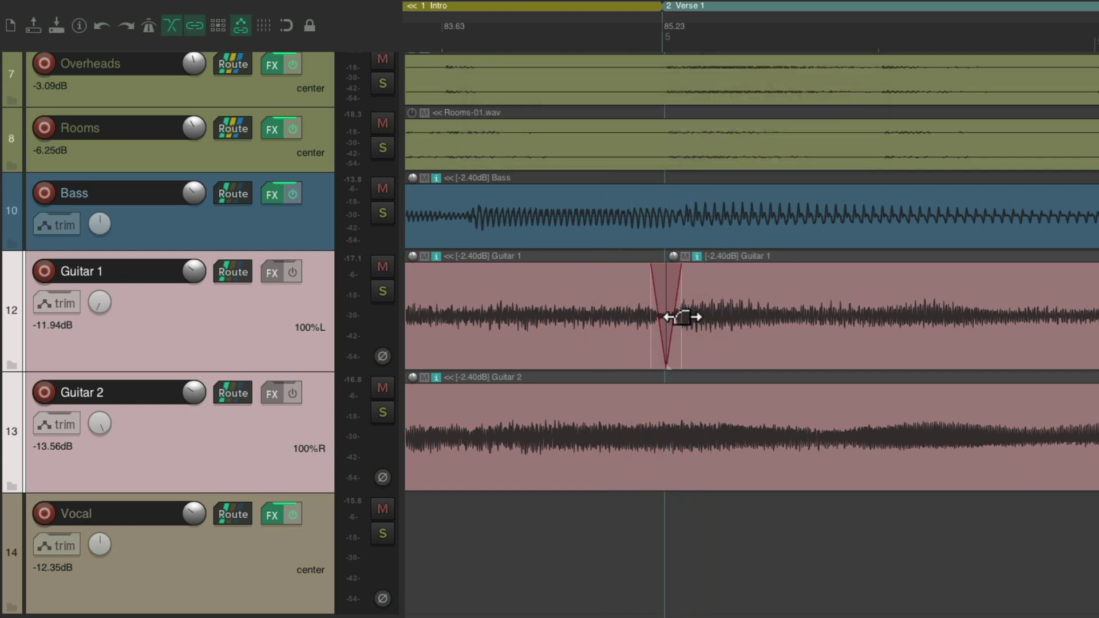
left_click_drag(643, 314, 577, 315)
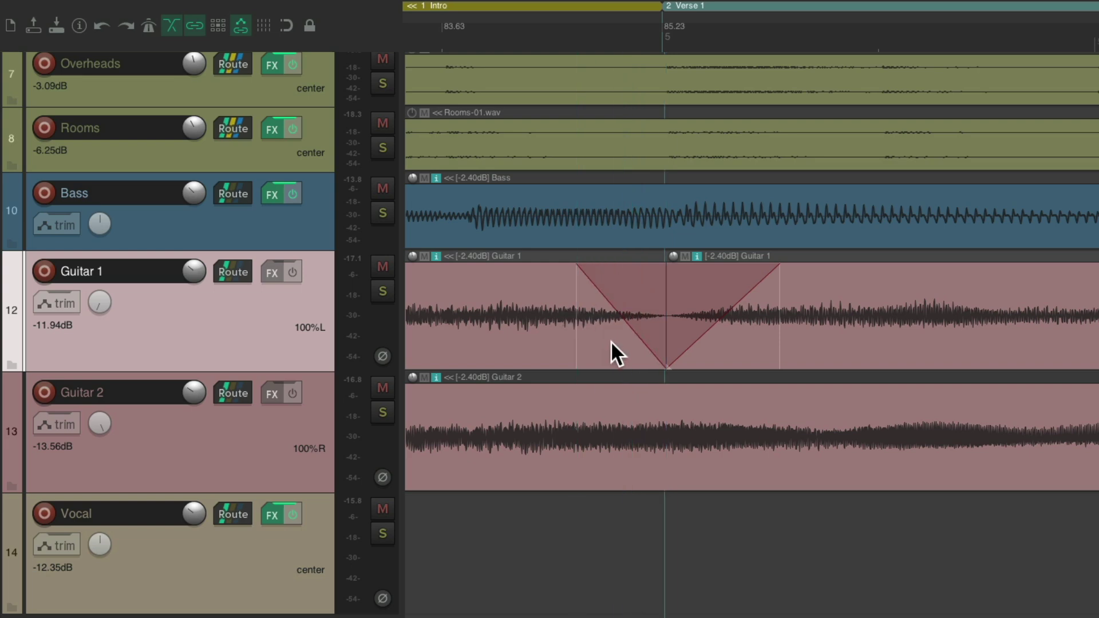
key("ctrl+z")
key("ctrl+z")
Step: Split Guitar 2 early in verse 1, then split both guitars near bar 9
scroll(764, 333, "down", 3)
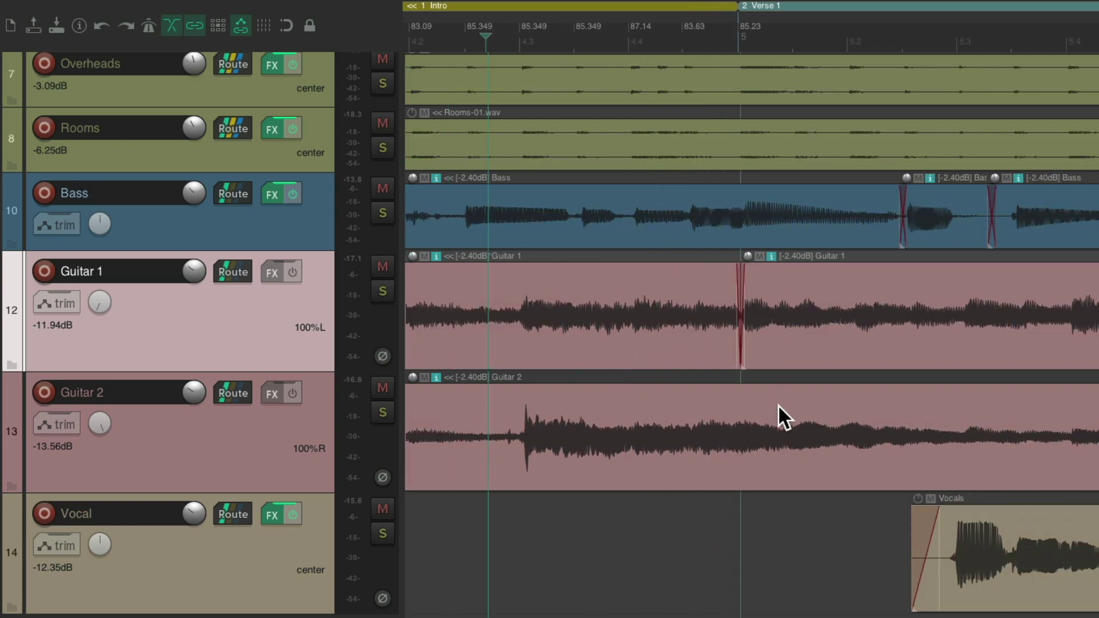
scroll(778, 404, "right", 5)
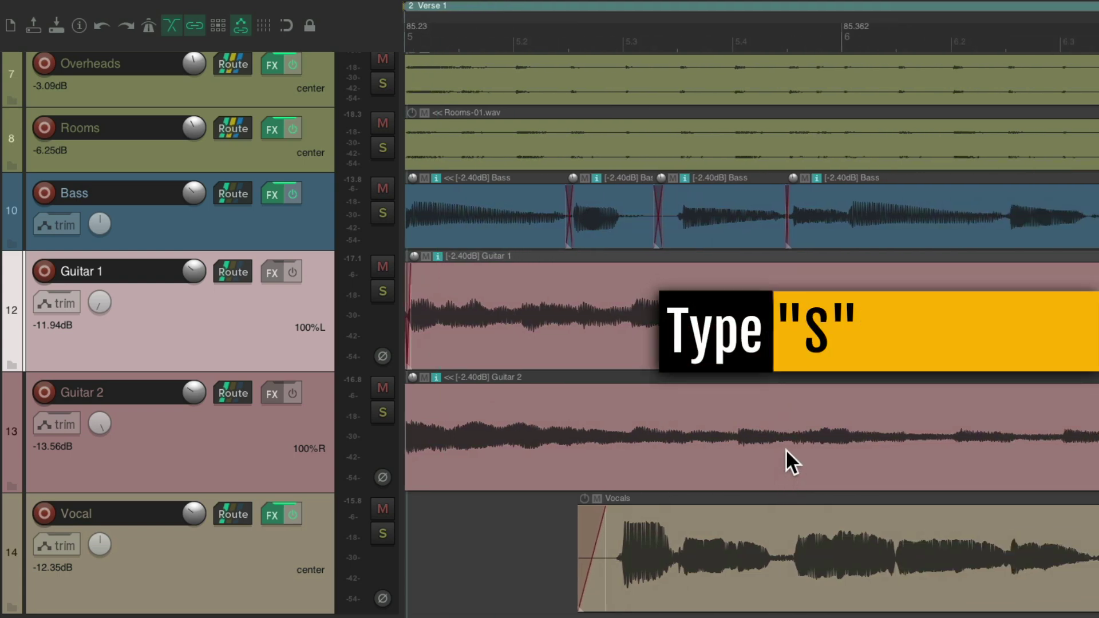
key("s")
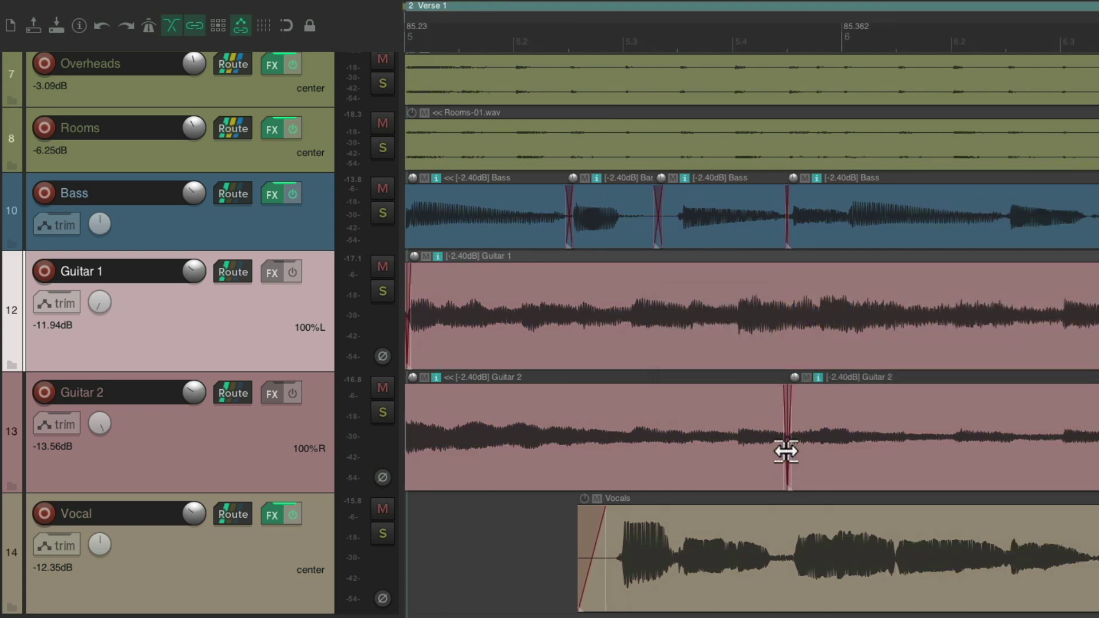
scroll(794, 456, "down", 2)
scroll(793, 456, "right", 8)
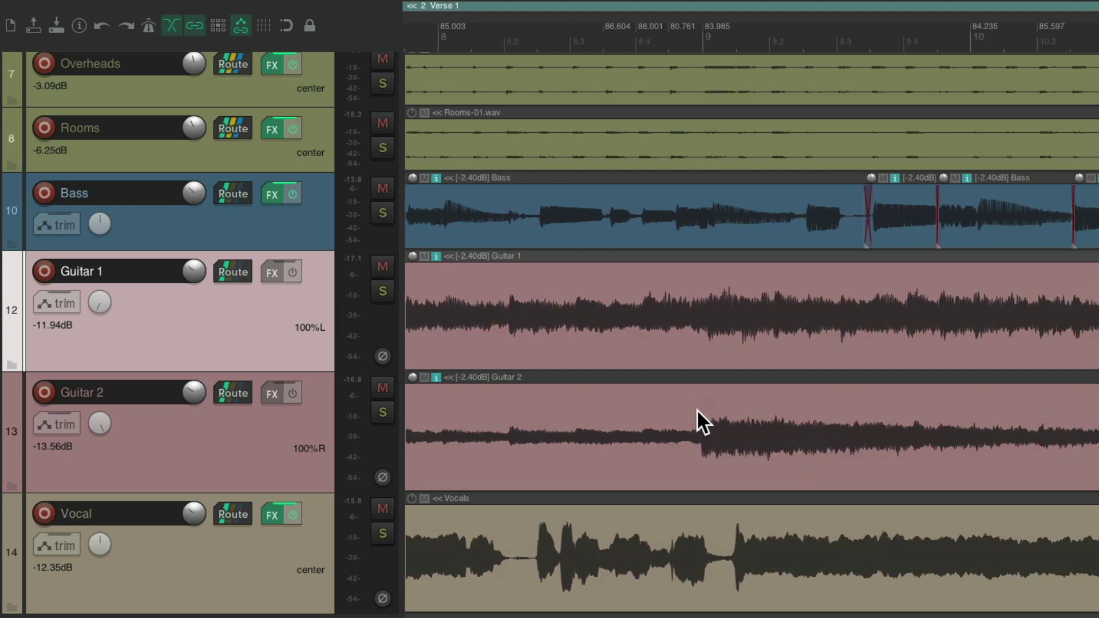
scroll(696, 441, "up", 5)
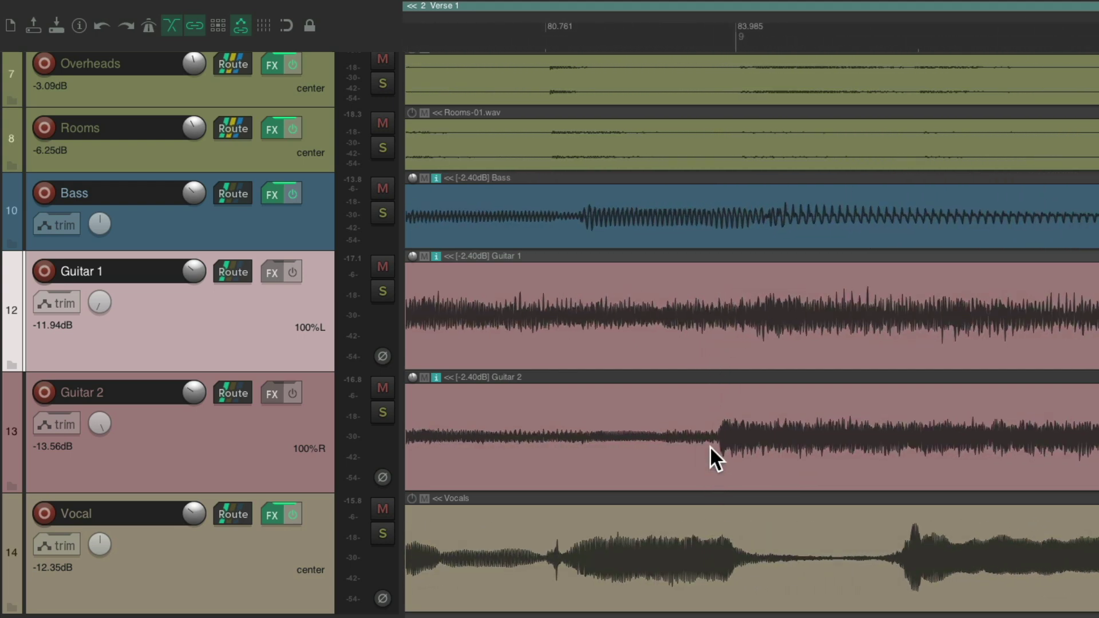
key("s")
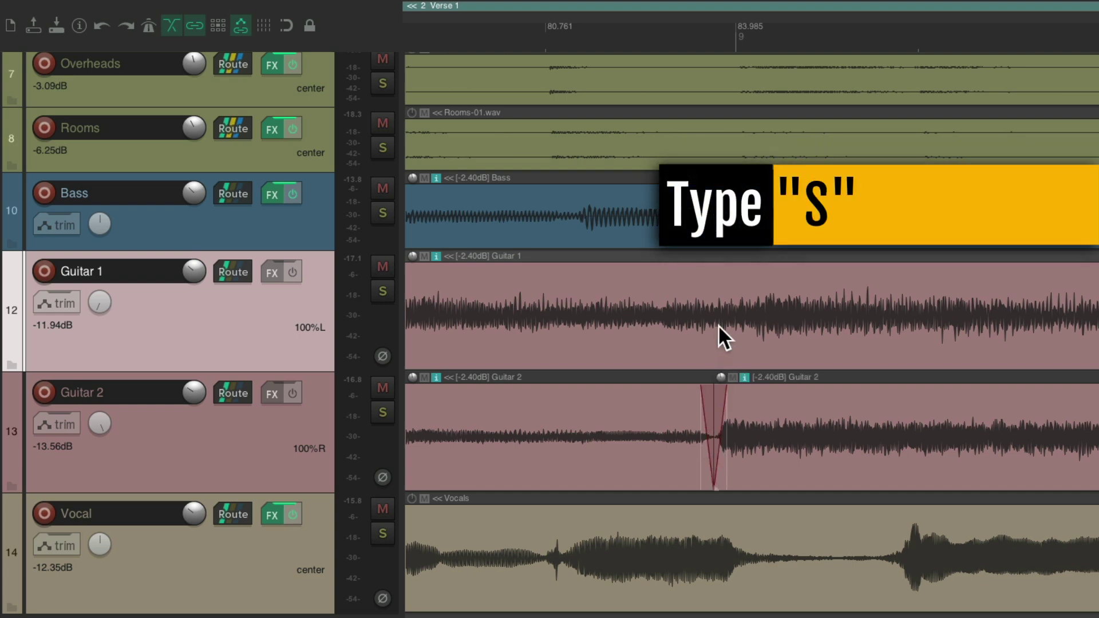
key("s")
scroll(871, 339, "down", 4)
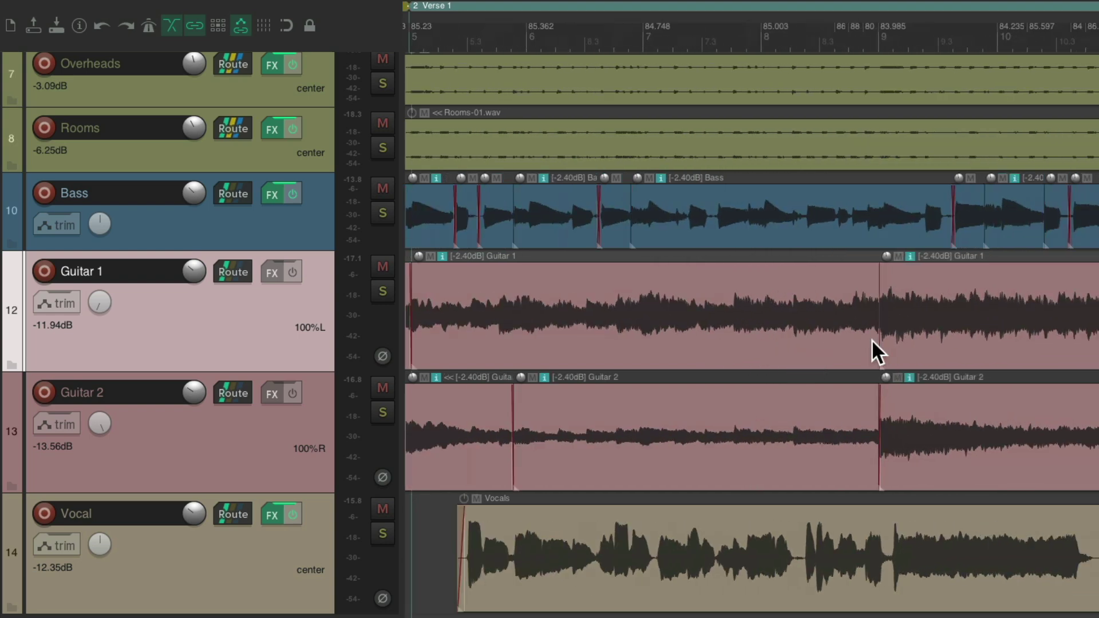
scroll(872, 339, "down", 2)
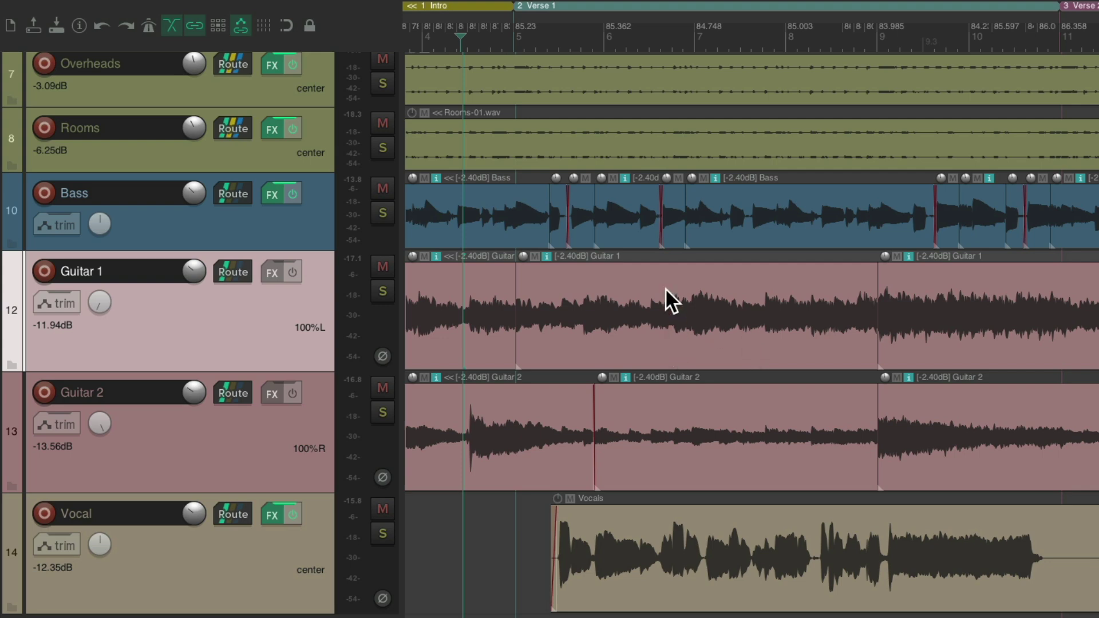
Step: Marquee-select the middle verse 1 items on Guitar 1 and Guitar 2, checking the item settings menu
left_click_drag(665, 287, 757, 456)
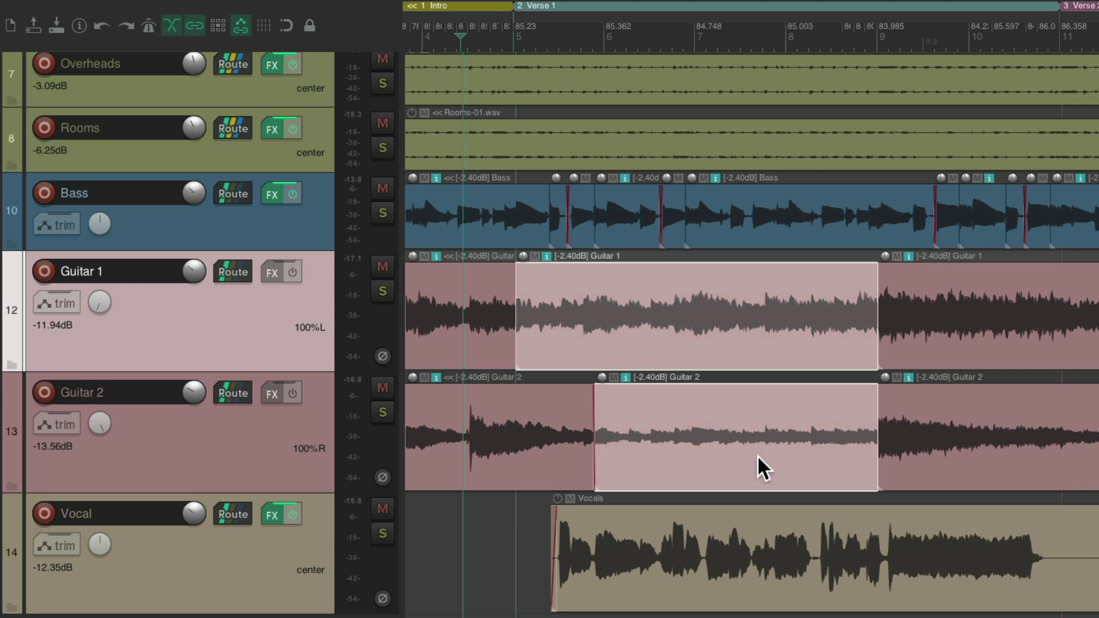
right_click(678, 282)
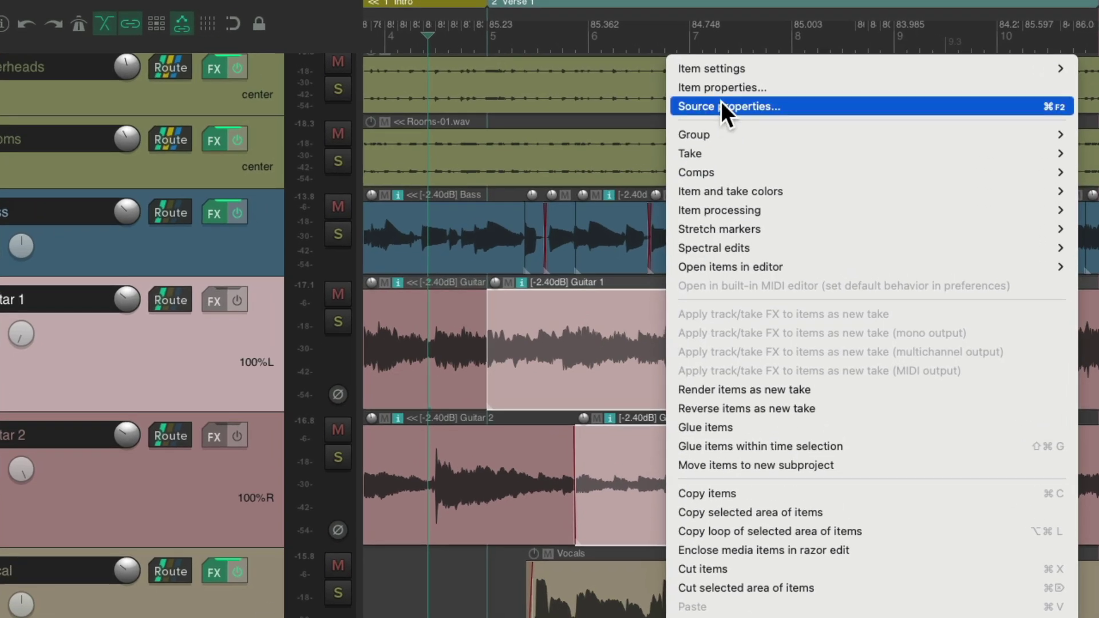
mouse_move(714, 67)
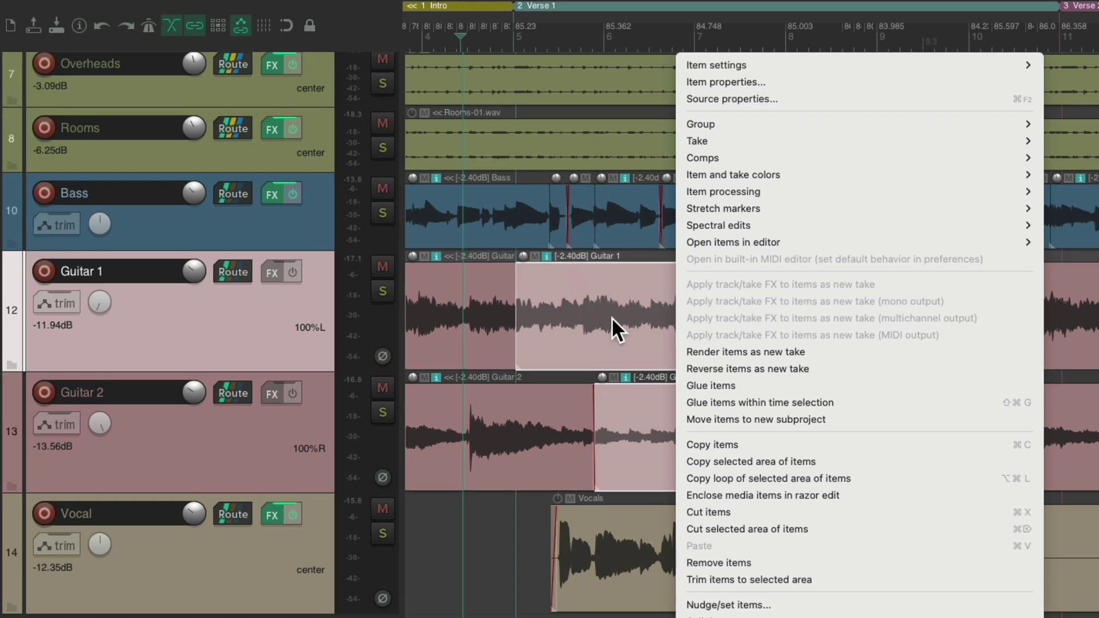
left_click(648, 294)
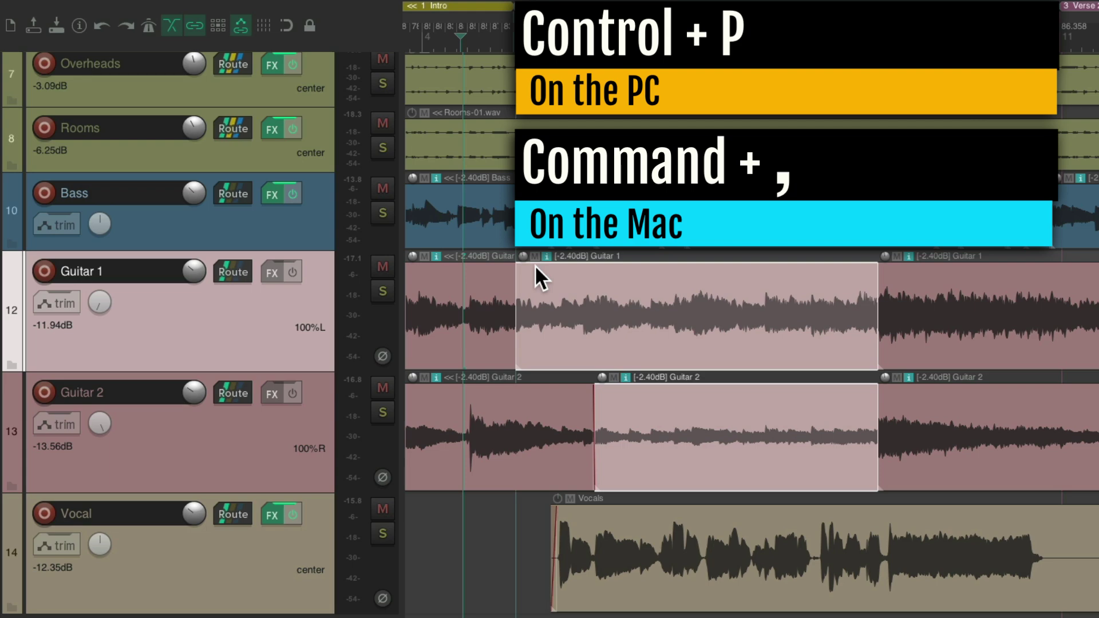
Step: In Preferences > Appearance > Media, uncheck 'Not muted' under Media item buttons and confirm
key("super+comma")
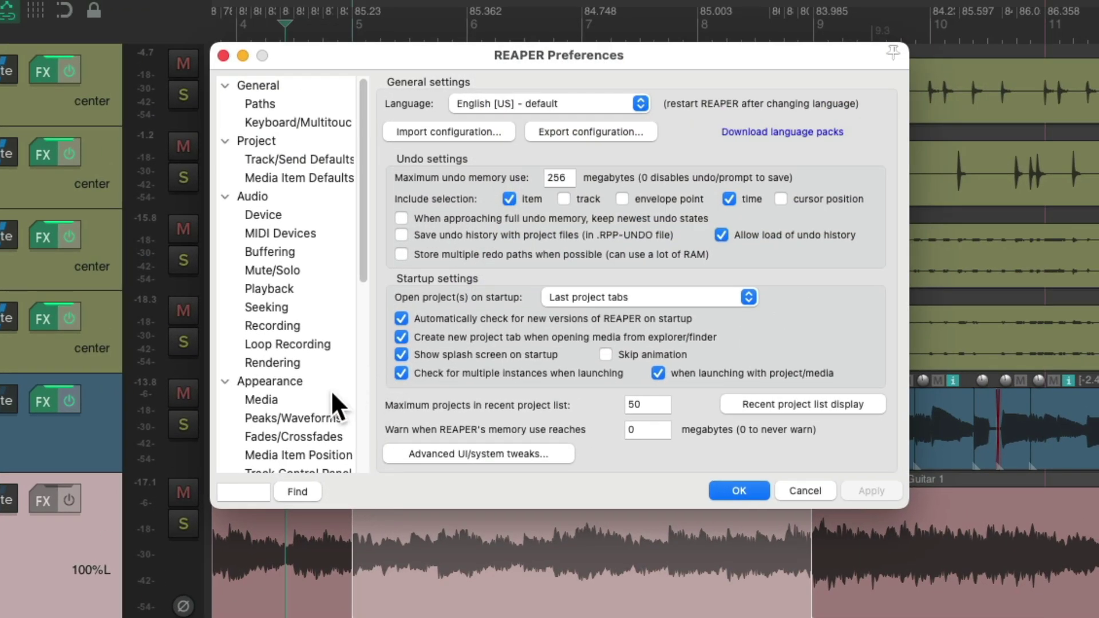
scroll(332, 393, "down", 2)
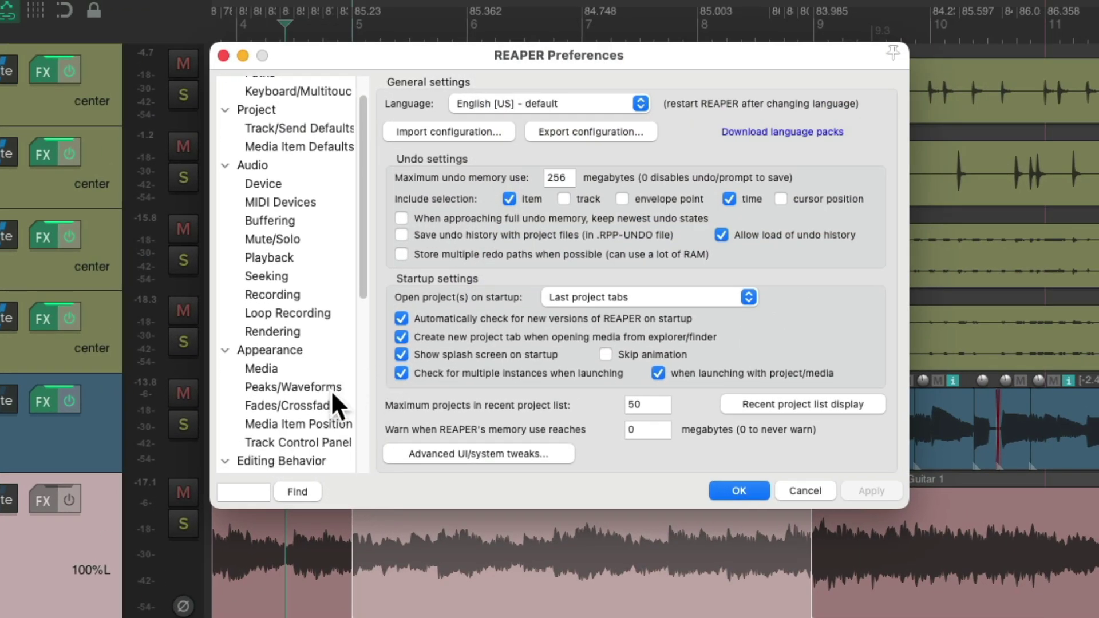
left_click(304, 367)
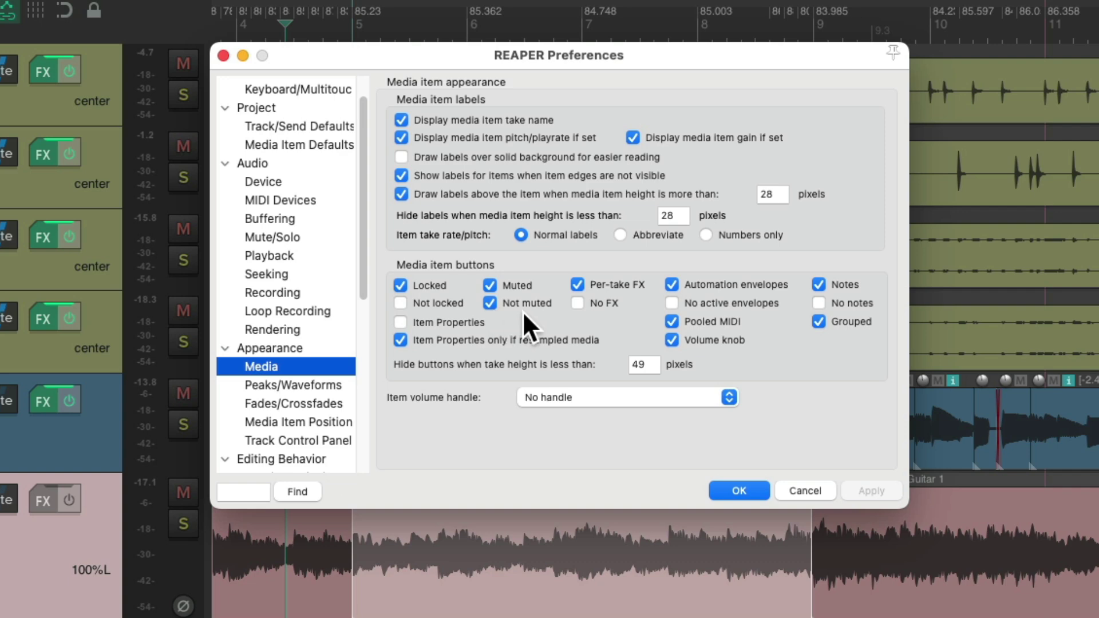
left_click(485, 304)
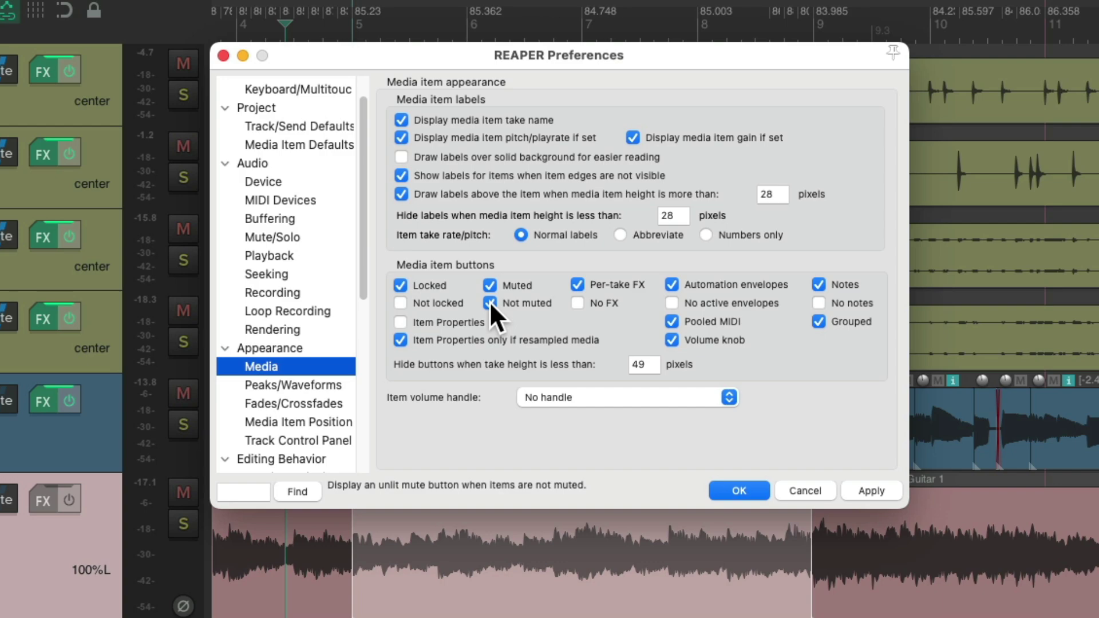
left_click(768, 484)
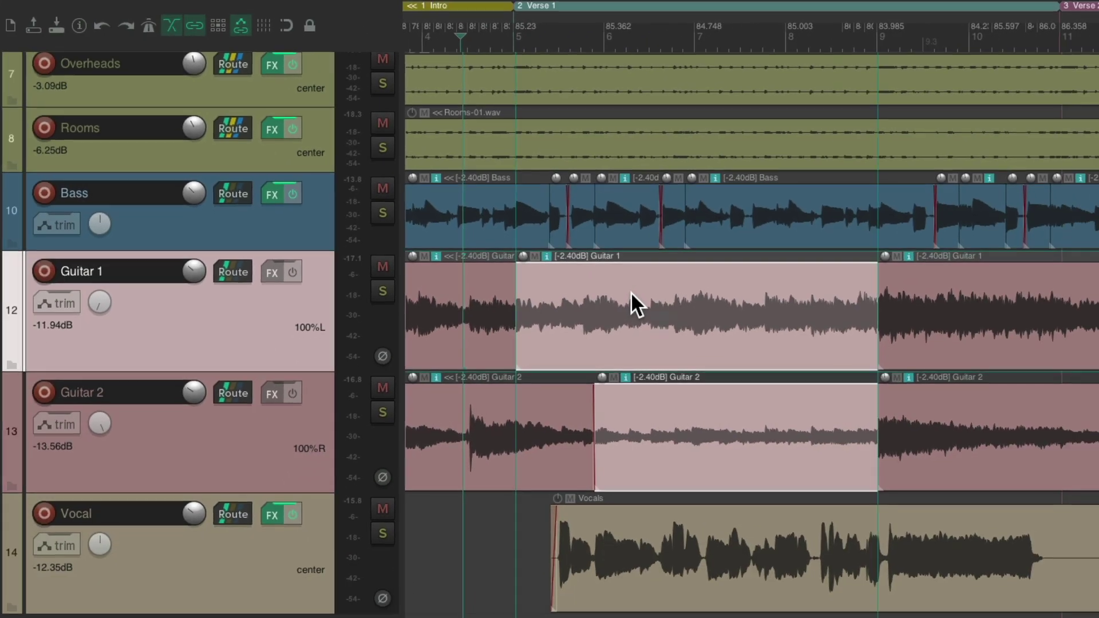
Step: Mute the selected verse 1 guitar items and play from bar 3 to hear them drop out
left_click(534, 256)
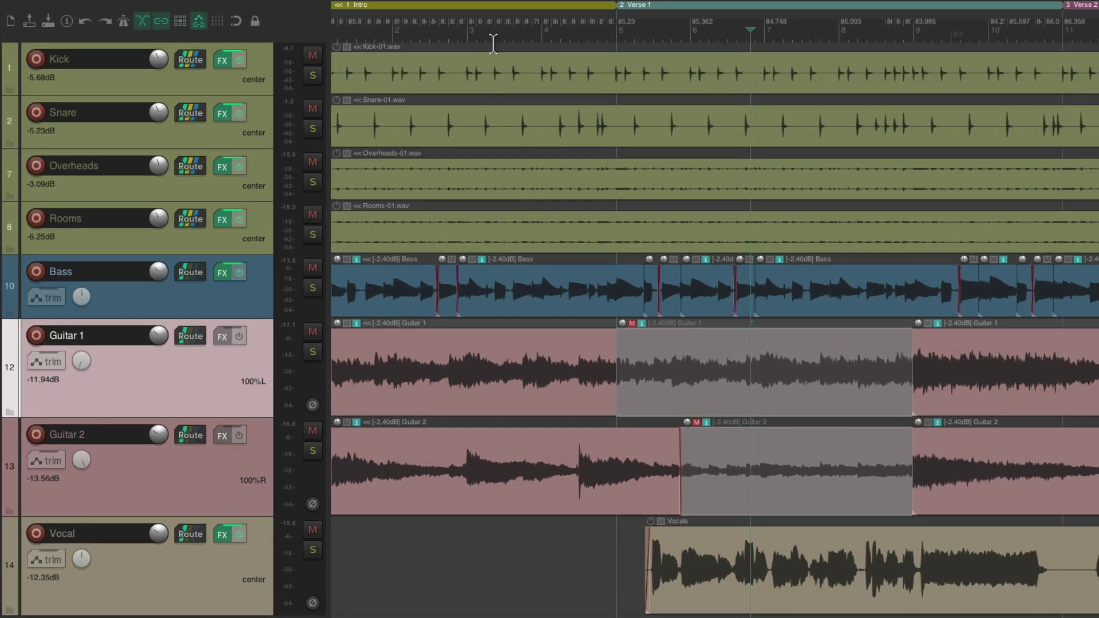
left_click(491, 26)
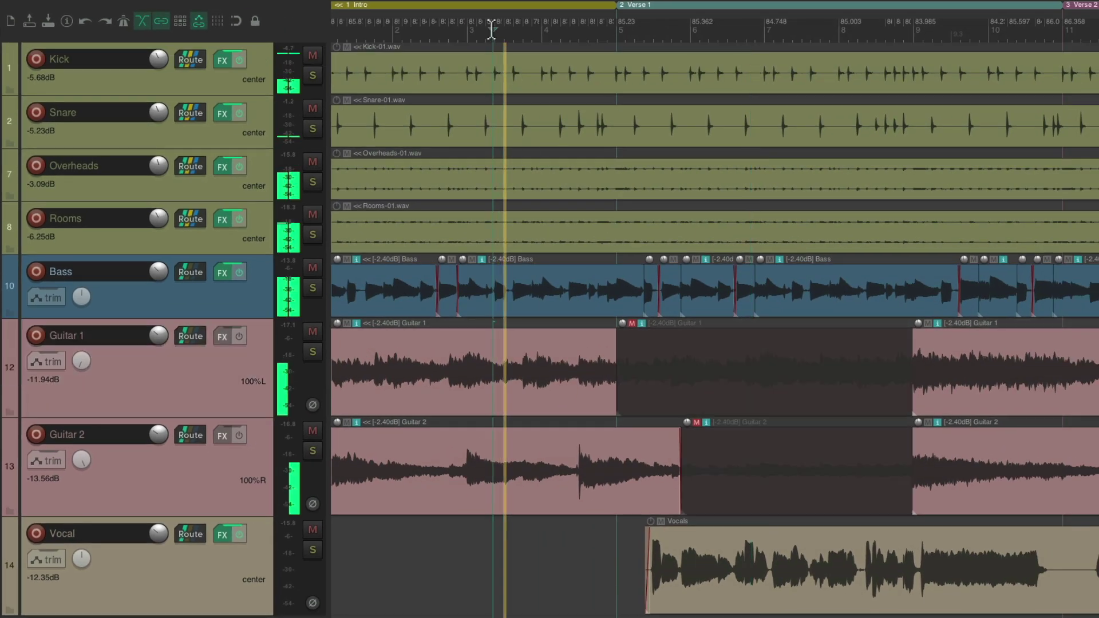
scroll(633, 401, "up", 4)
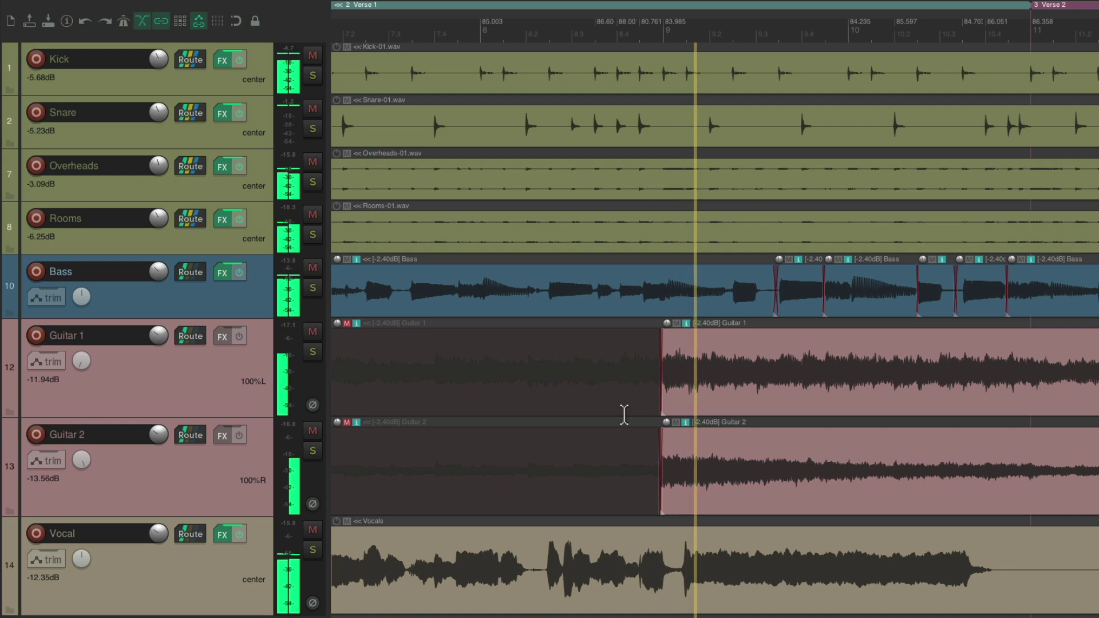
Step: Shorten the fade-ins on the Guitar 1 and Guitar 2 items
key("space")
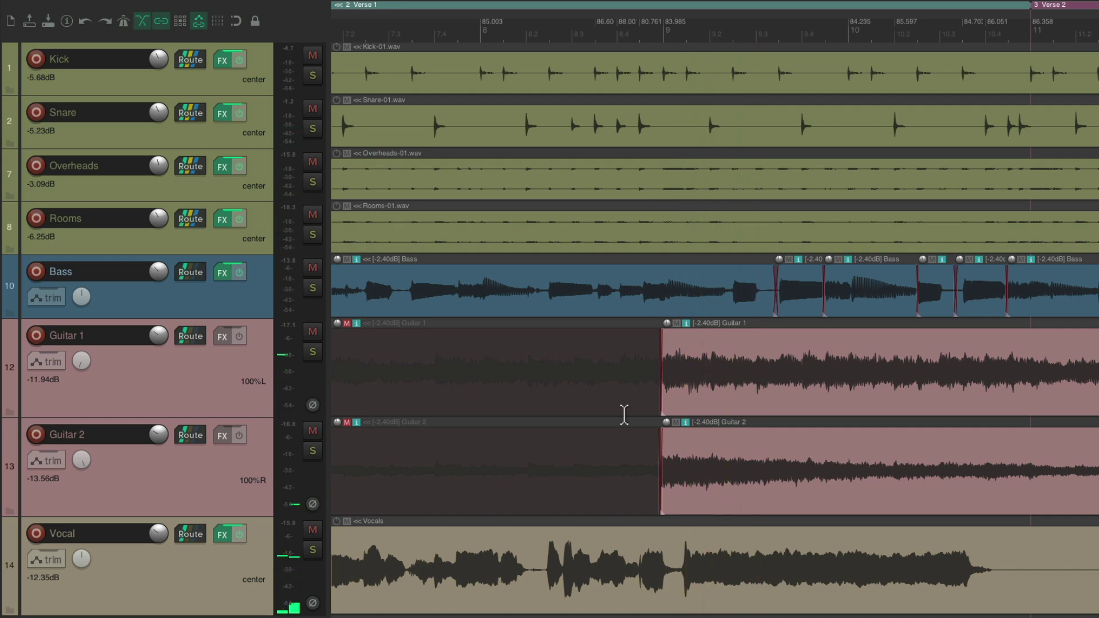
scroll(662, 419, "up", 5)
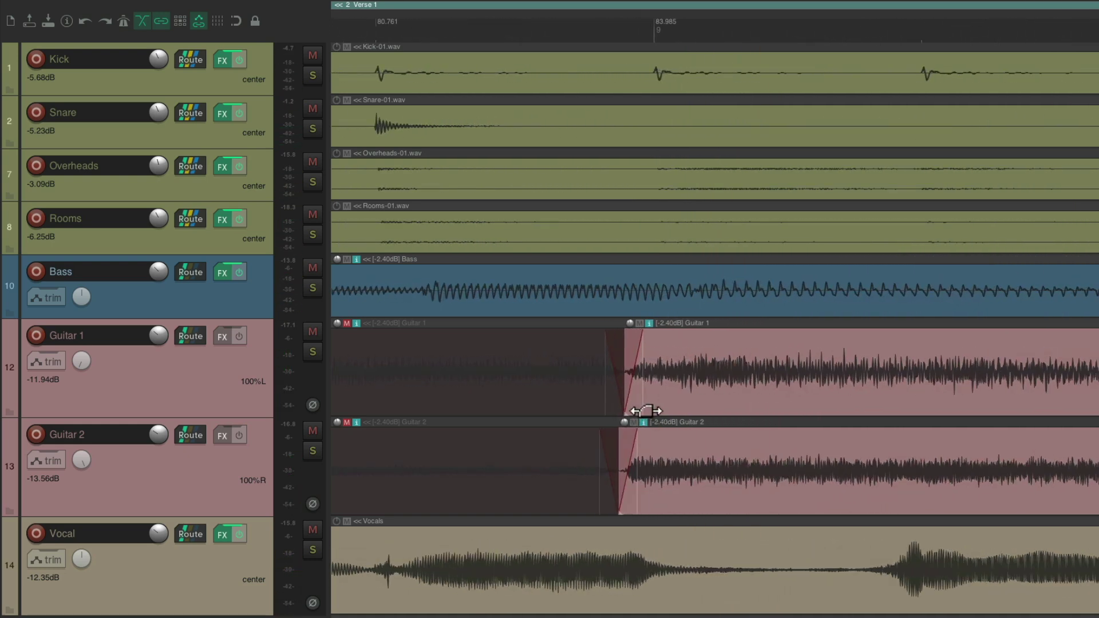
left_click_drag(642, 387, 631, 386)
left_click_drag(640, 457, 631, 461)
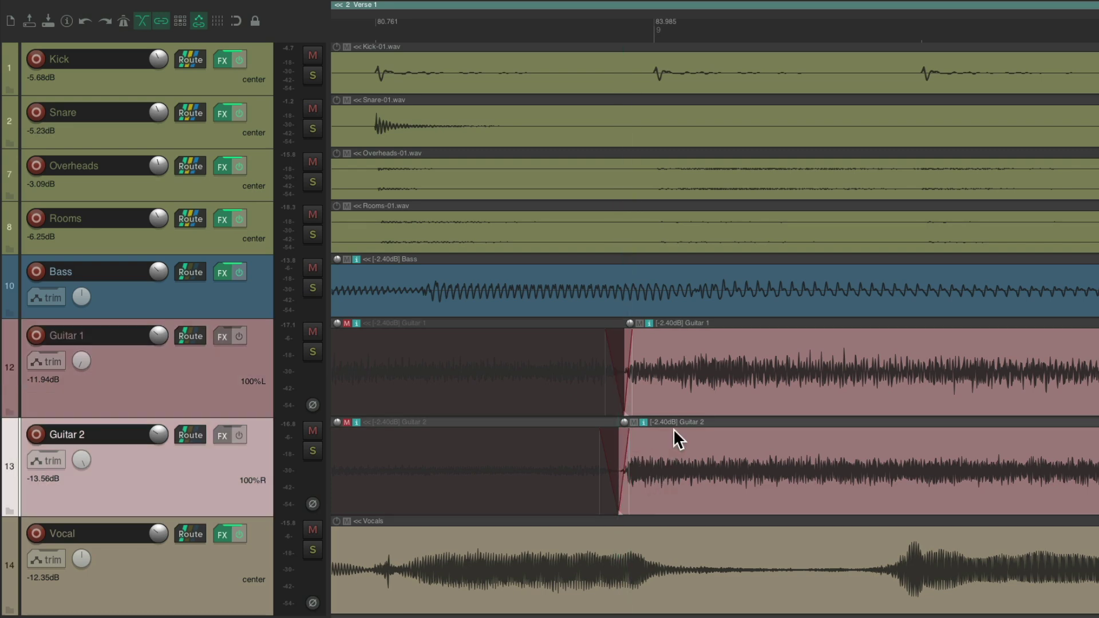
Step: Give the Guitar 2 item a long fade-out using the third, curved fade shape
scroll(675, 431, "left", 10)
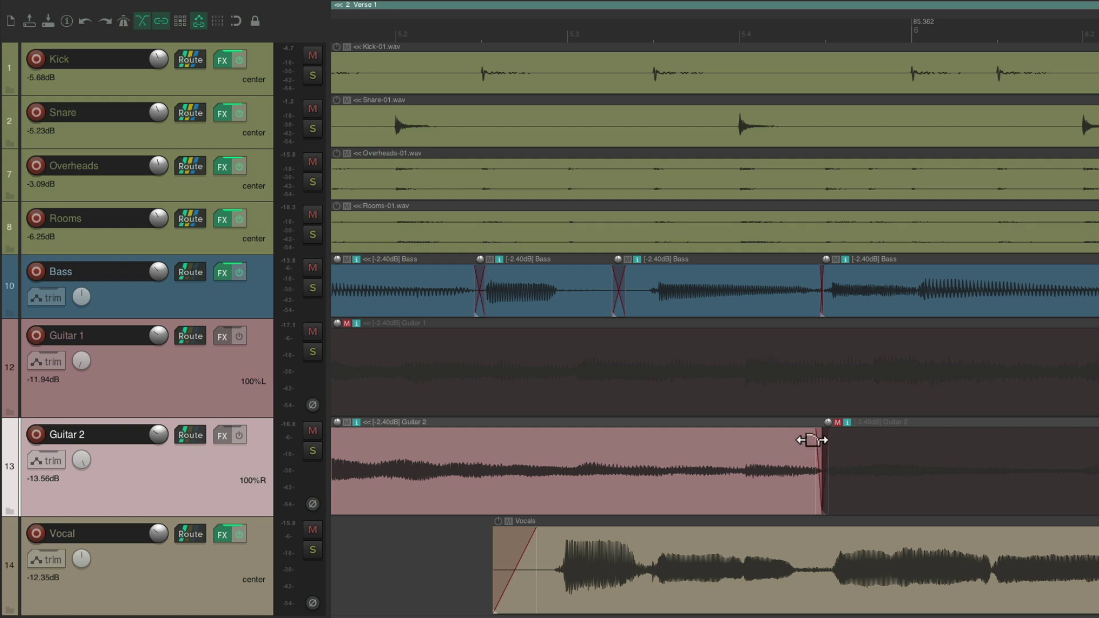
left_click_drag(812, 440, 561, 453)
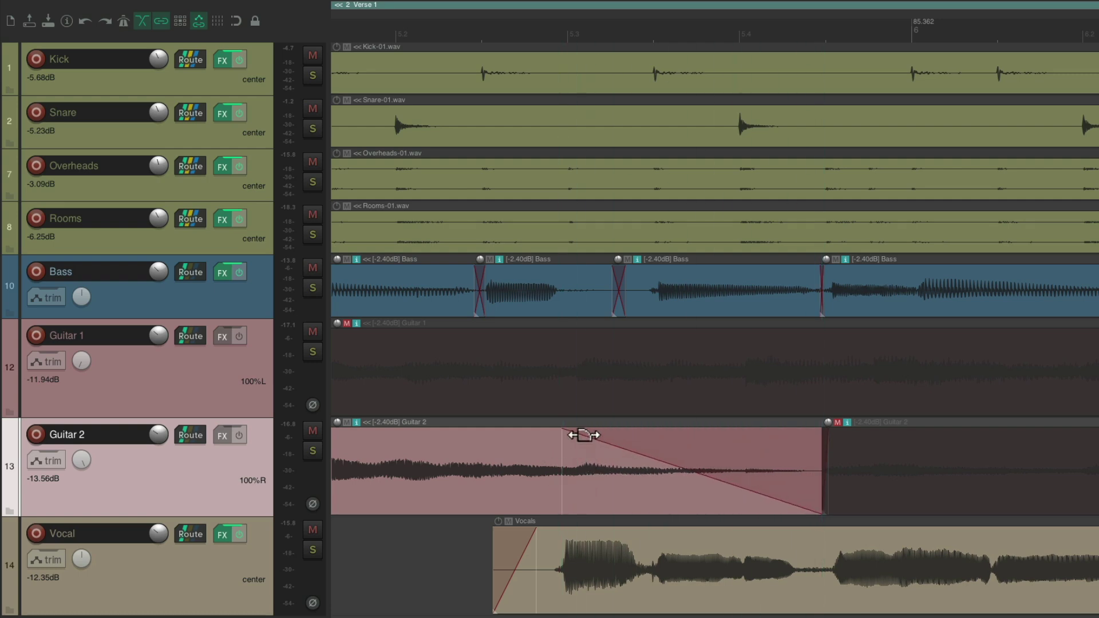
right_click(583, 436)
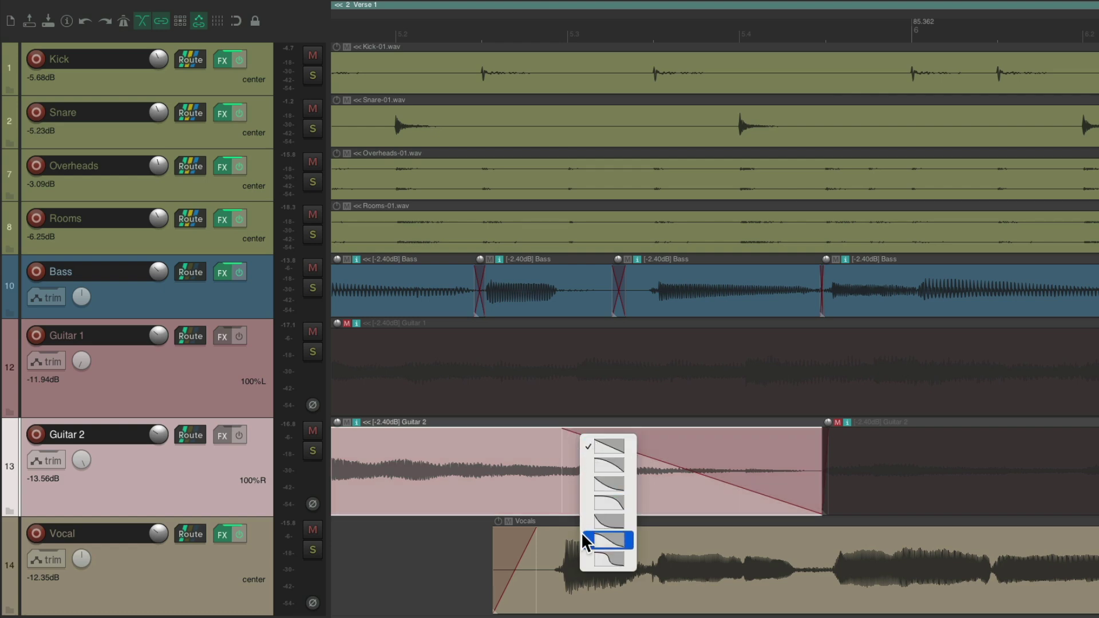
left_click(589, 484)
scroll(590, 491, "down", 3)
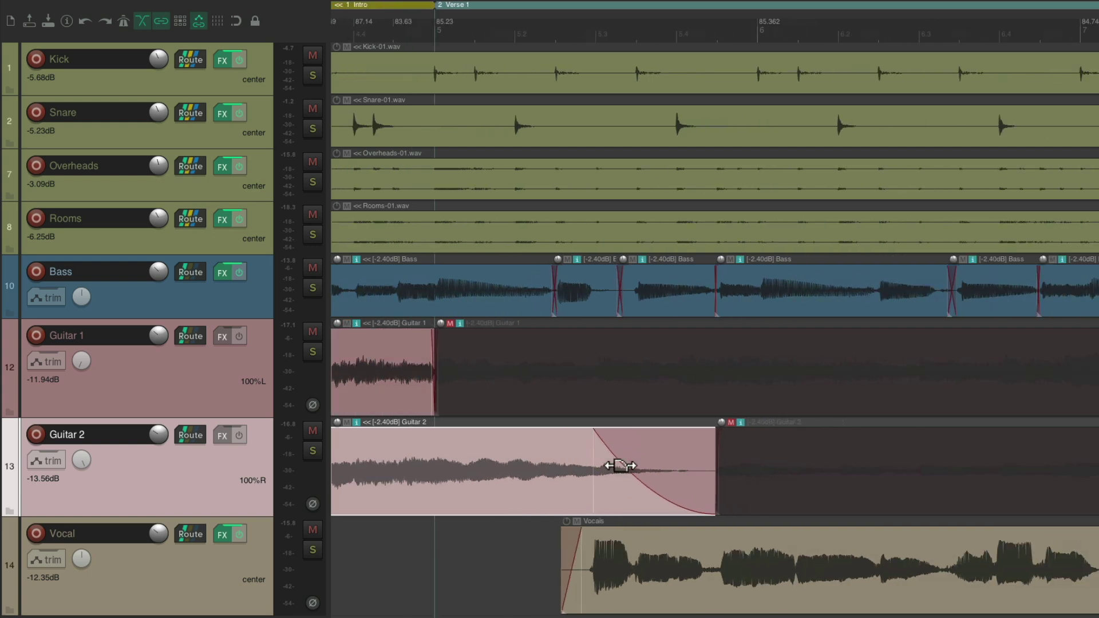
left_click(429, 547)
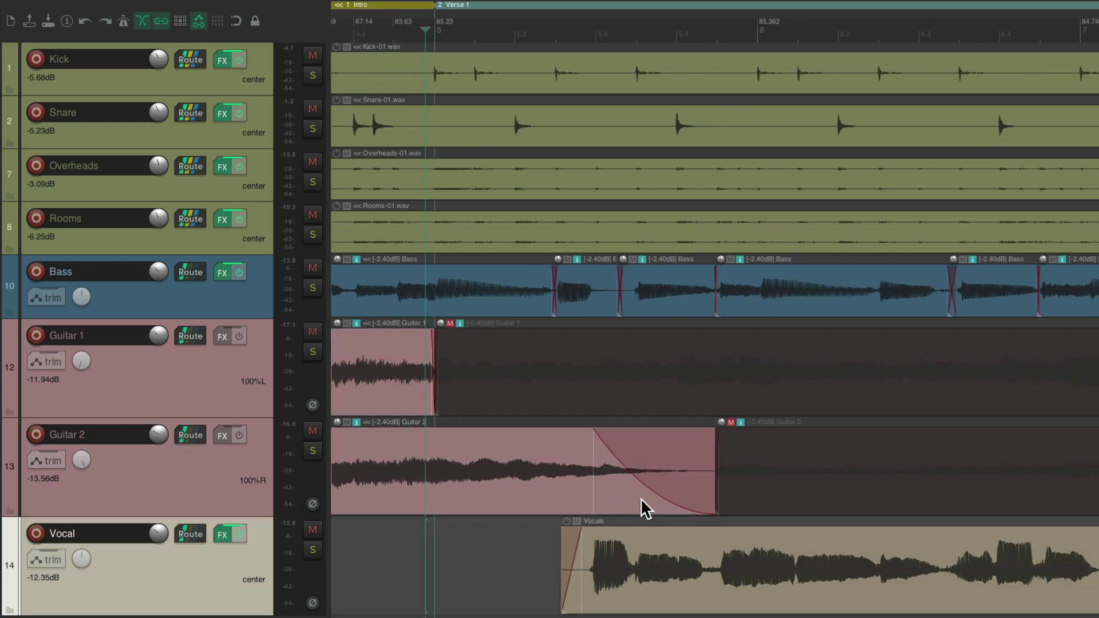
key("space")
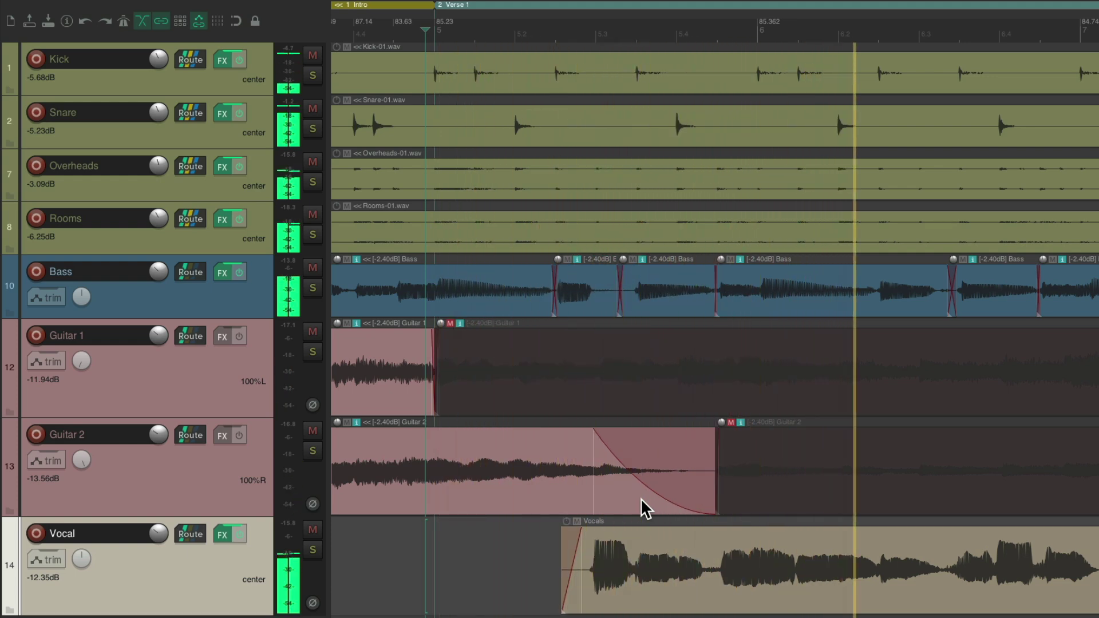
key("space")
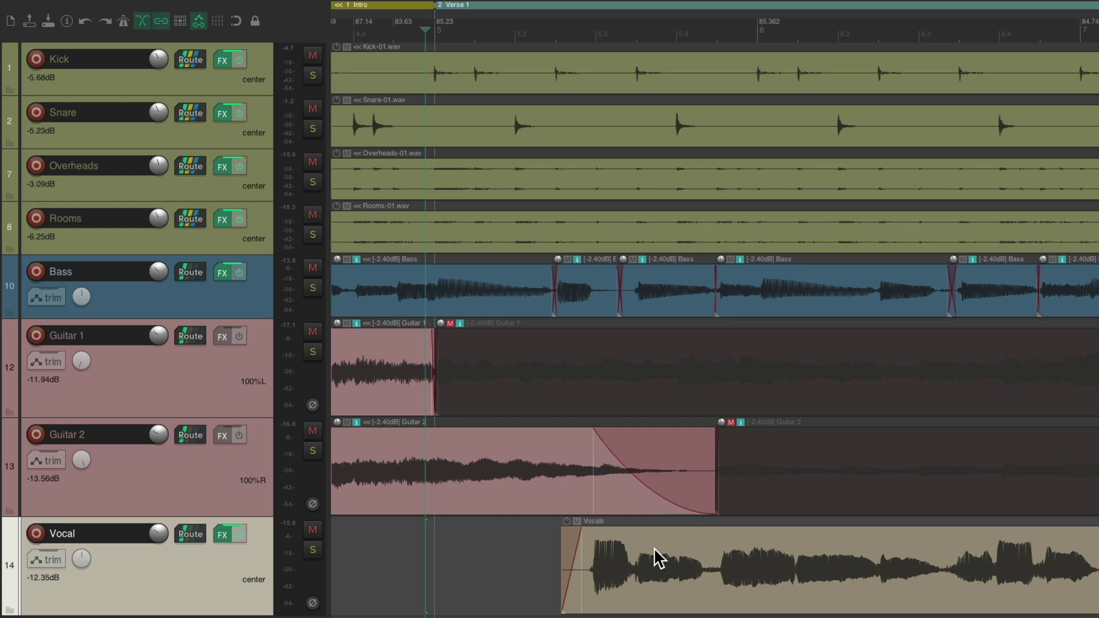
scroll(617, 430, "down", 4)
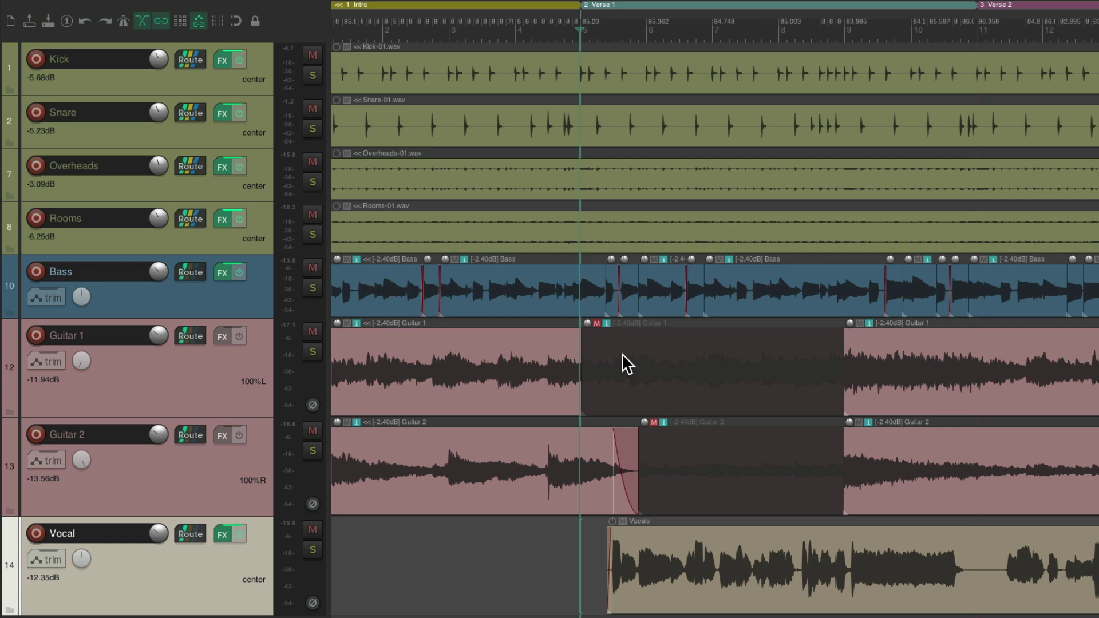
Step: Mute both guitar tracks, audition the mix without them, then unmute both tracks
left_click_drag(308, 334, 305, 430)
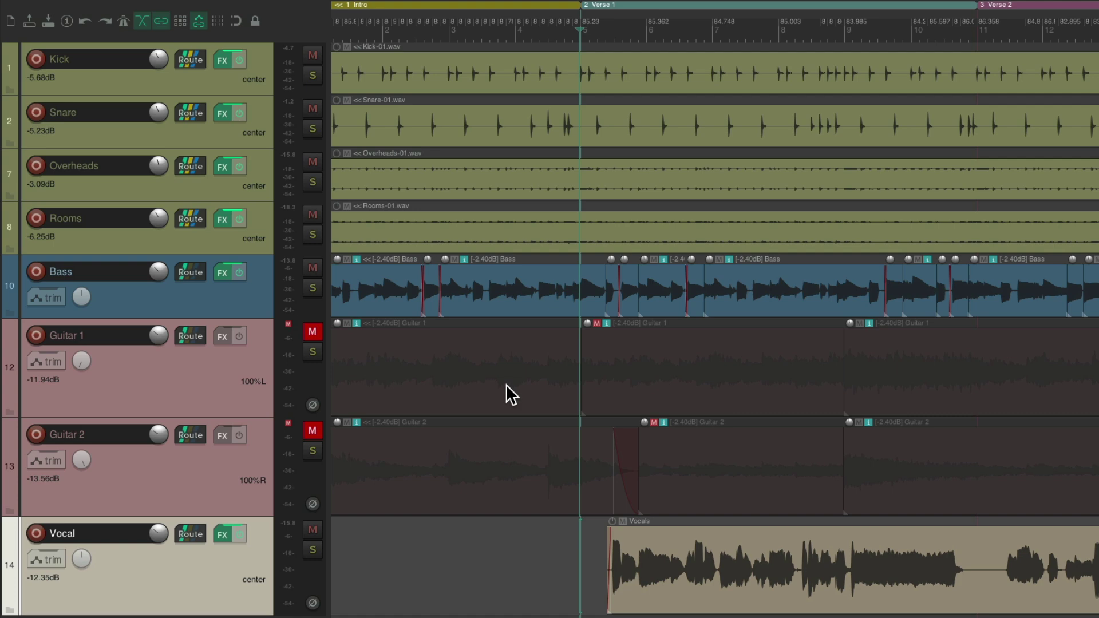
key("space")
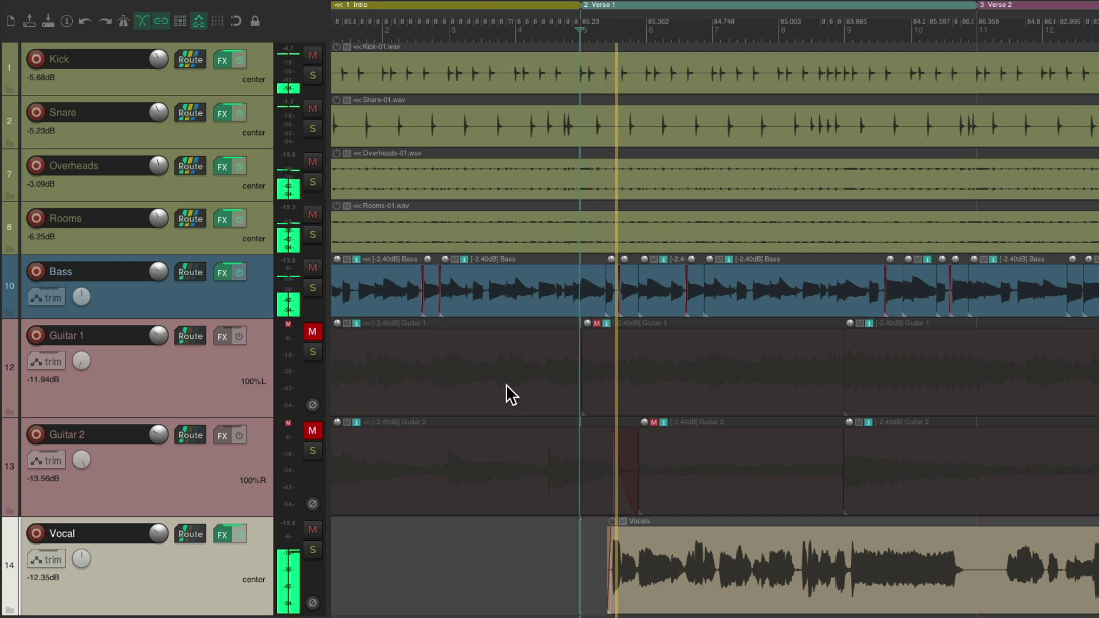
key("space")
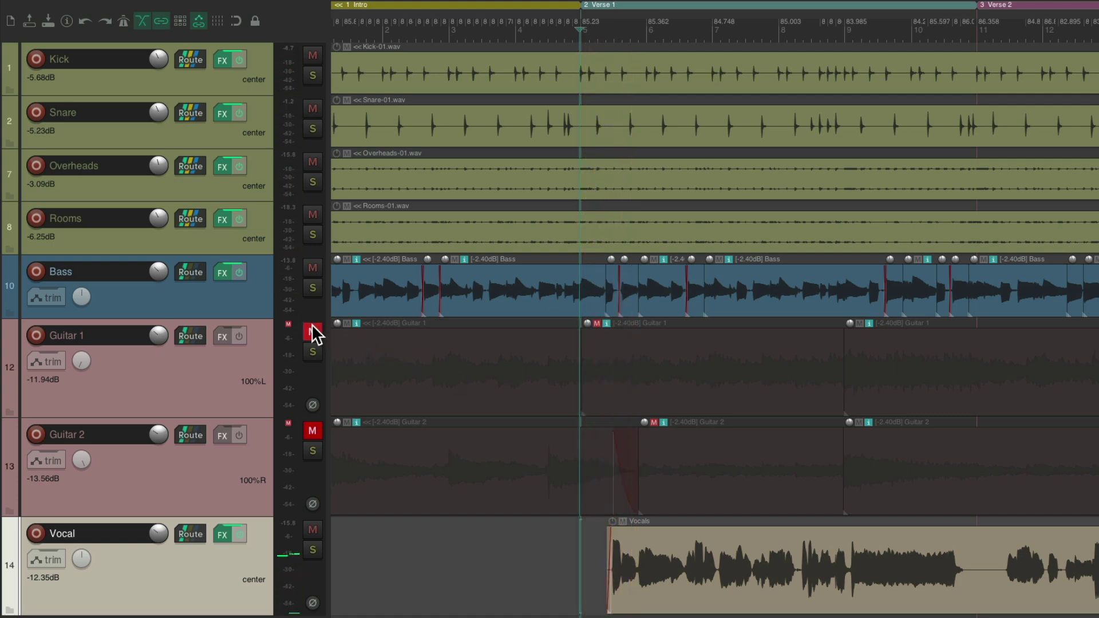
left_click_drag(313, 332, 308, 431)
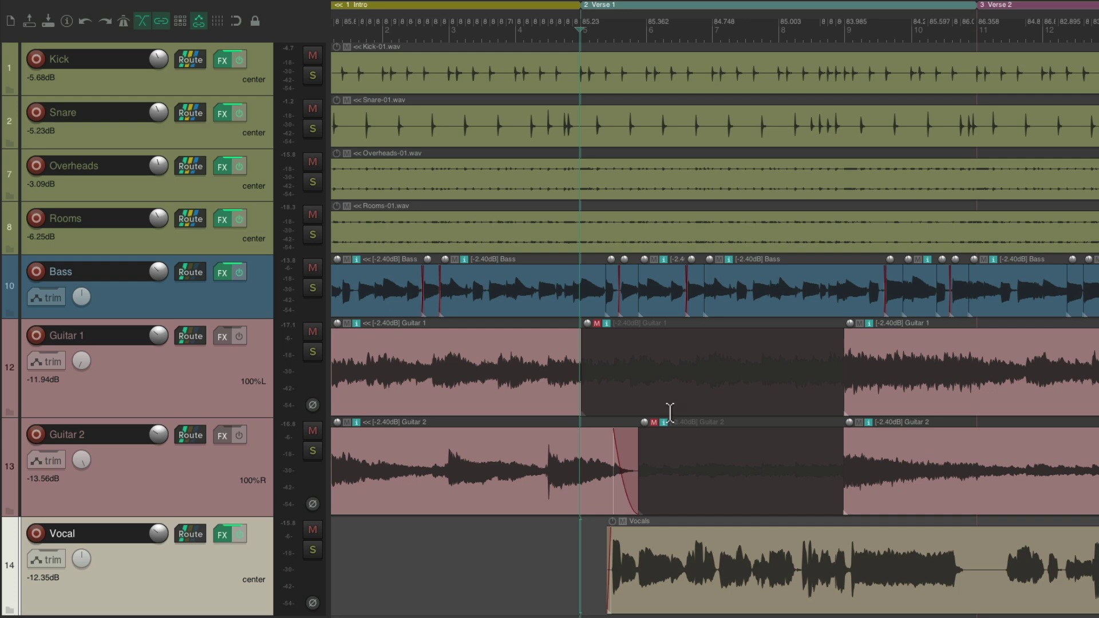
Step: Unmute the Verse 1 middle items on Guitar 1 and Guitar 2 and play them back
left_click(596, 323)
left_click(653, 422)
key("space")
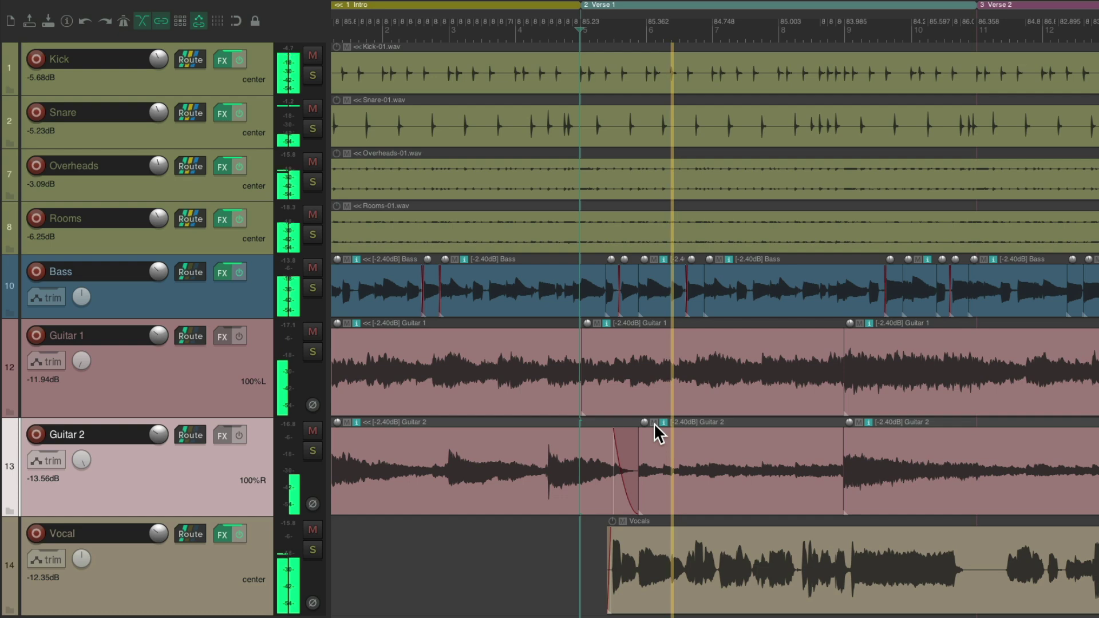
key("space")
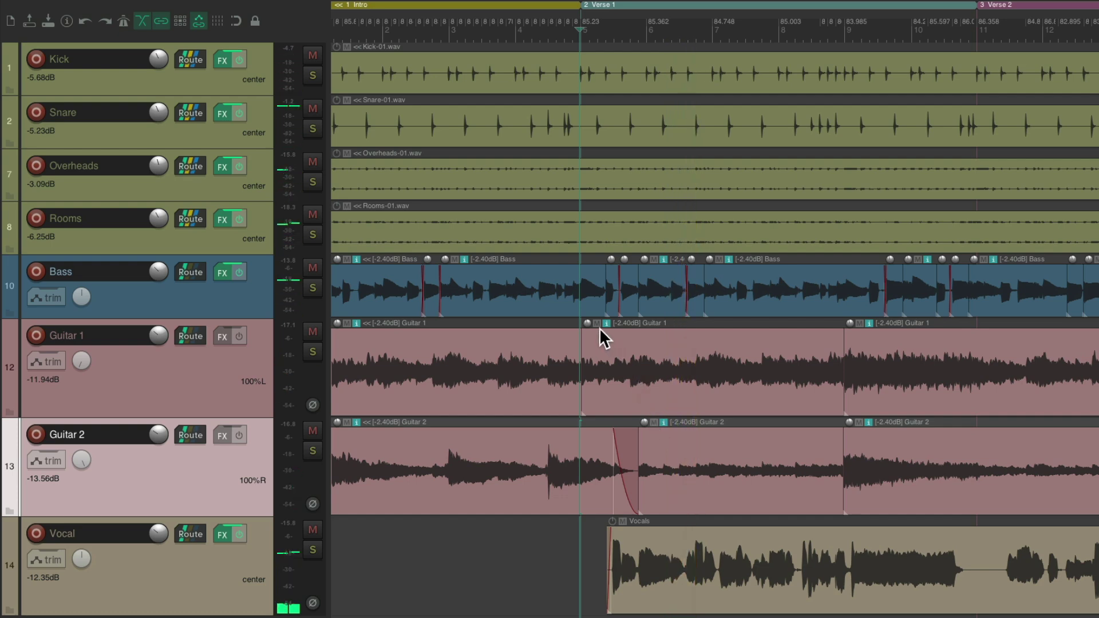
Step: Mute the Verse 1 middle items on Guitar 1 and Guitar 2 again
left_click(596, 323)
left_click(654, 422)
scroll(650, 366, "down", 3)
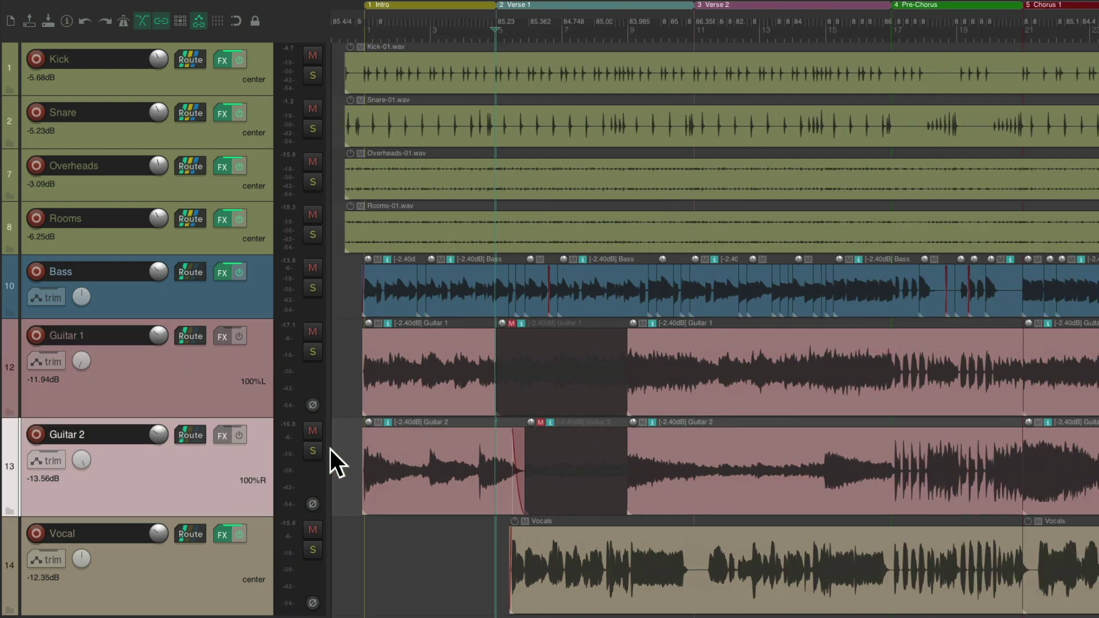
Step: Select both guitar tracks, play from the project start, and toggle their track mute off and on
left_click(226, 483, "shift")
key("Home")
key("space")
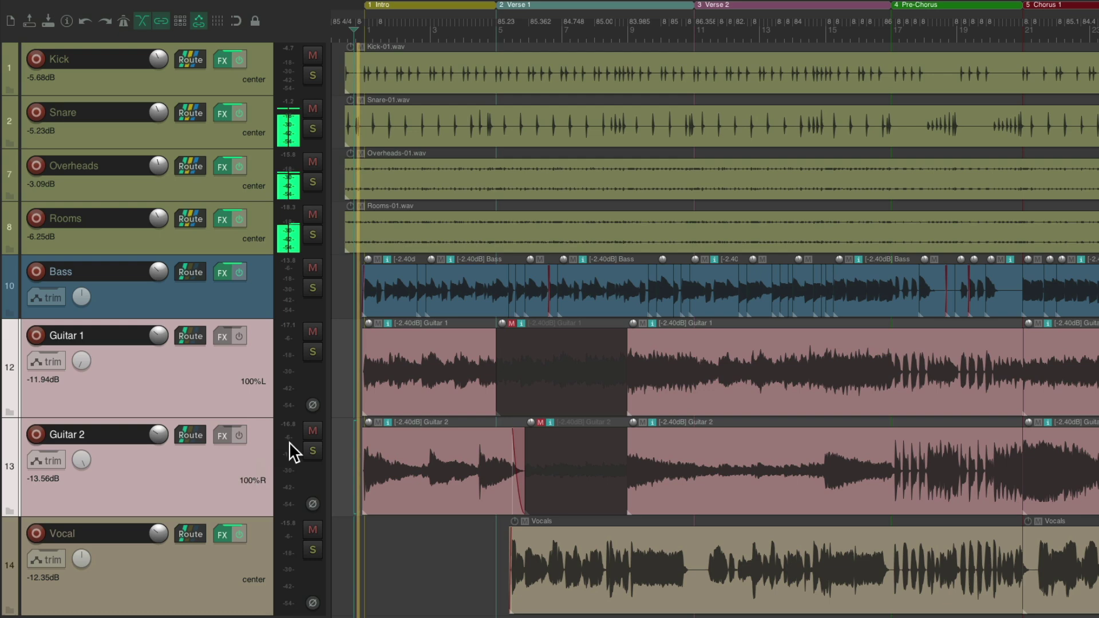
left_click(312, 331)
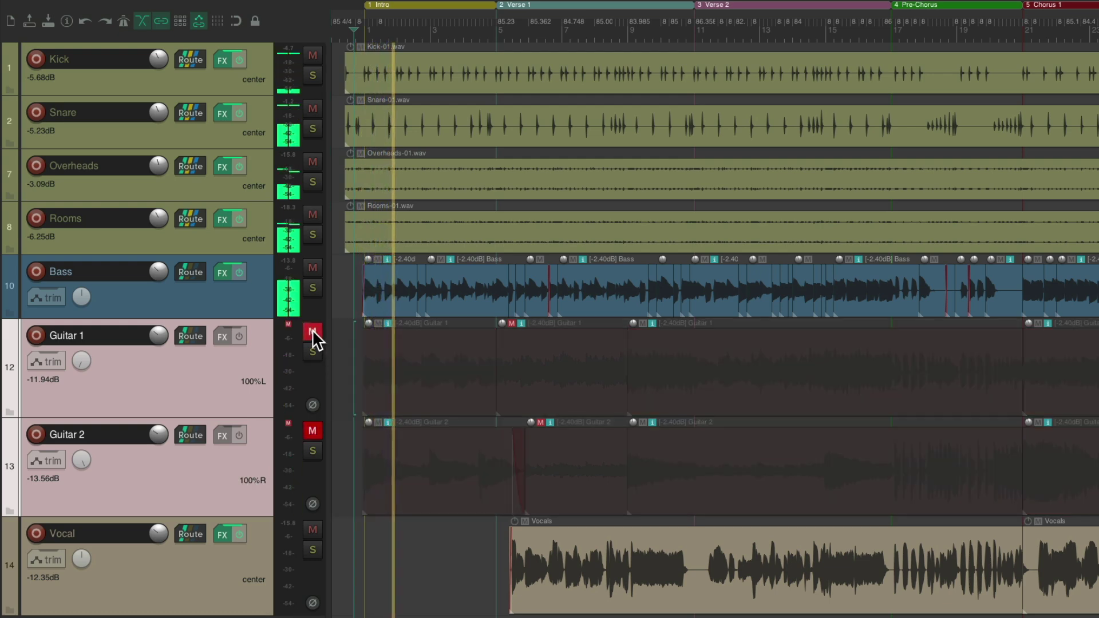
left_click(312, 331)
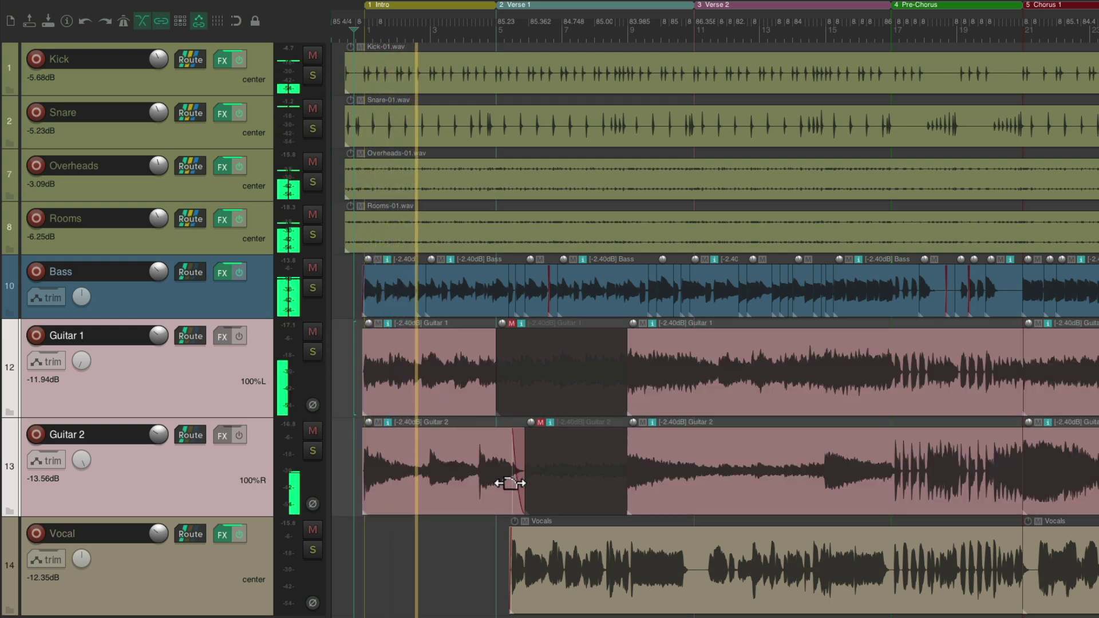
Step: Scroll through the arrangement and leave only Guitar 1 selected
scroll(438, 428, "up", 5)
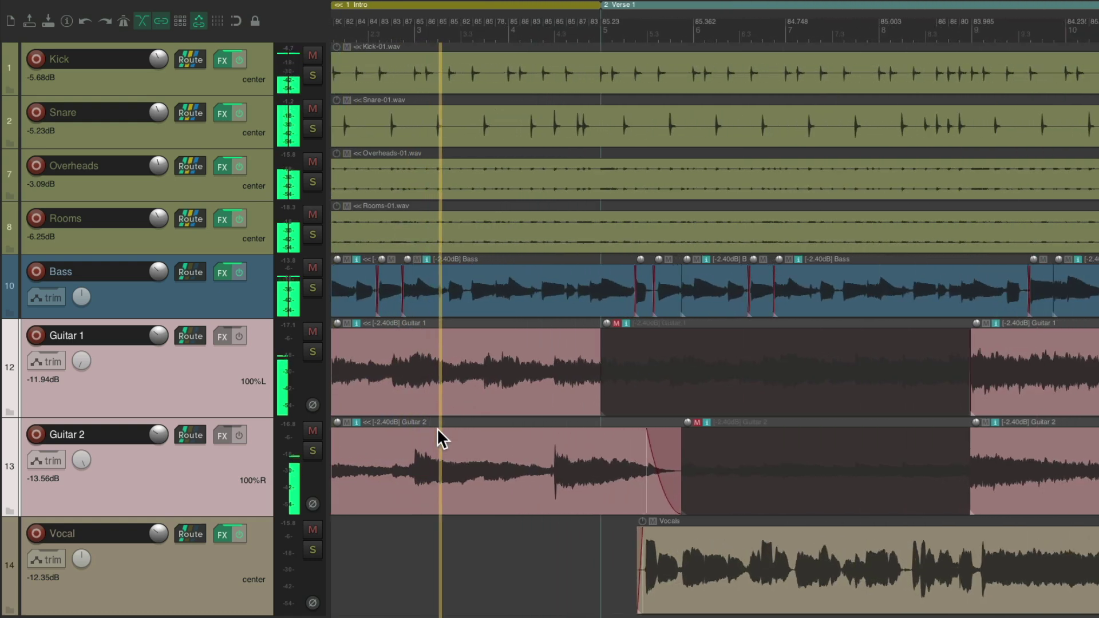
scroll(538, 458, "right", 2)
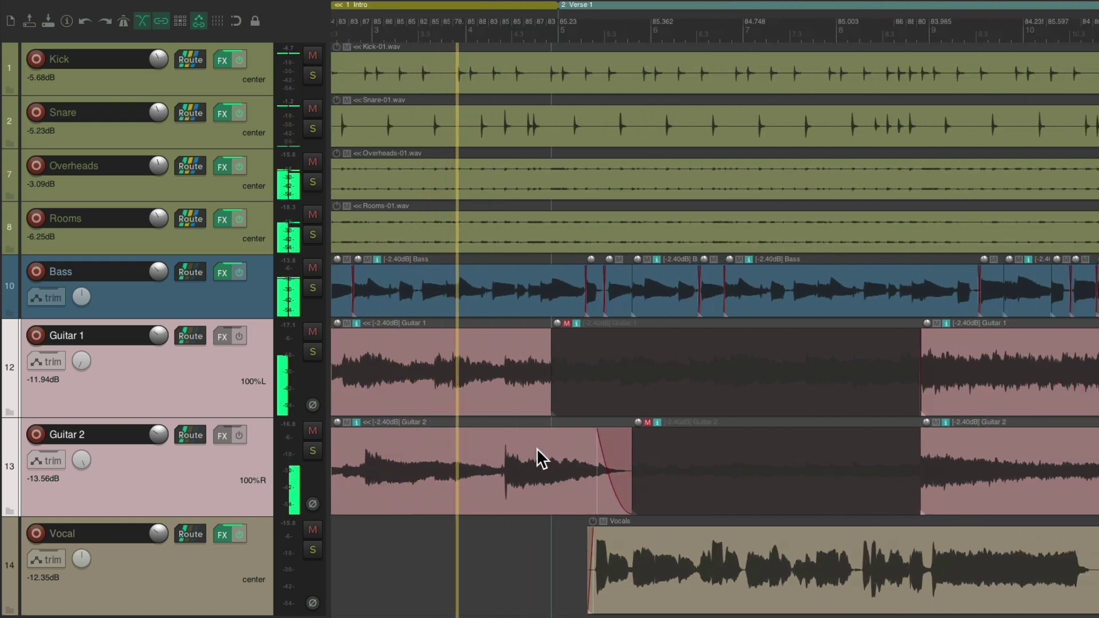
scroll(537, 458, "right", 2)
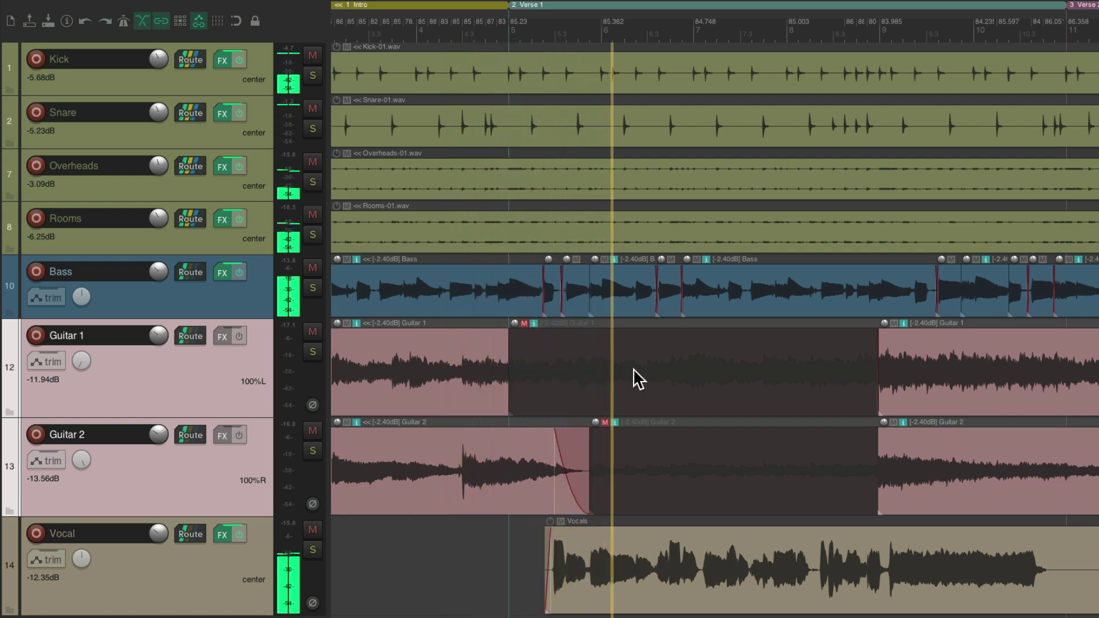
scroll(634, 369, "right", 5)
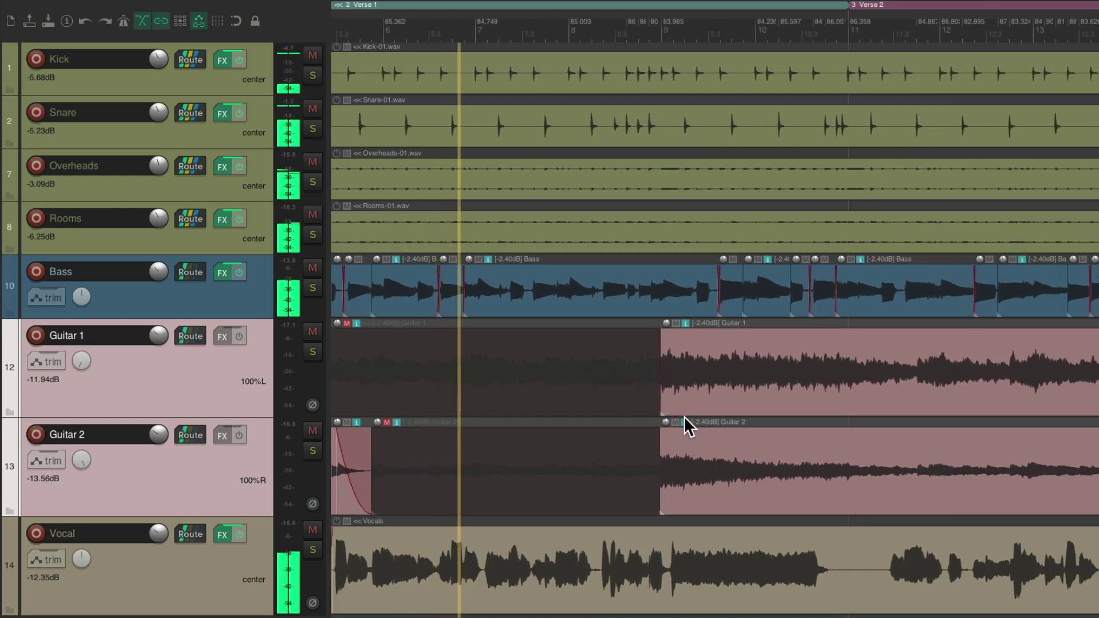
scroll(685, 417, "up", 4)
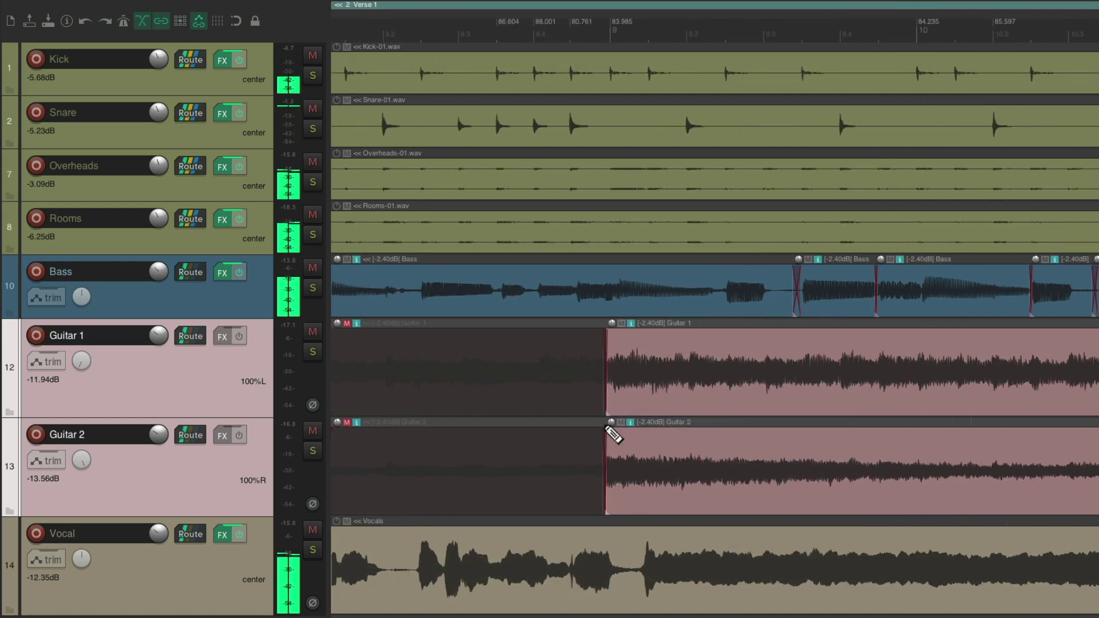
scroll(613, 435, "up", 4)
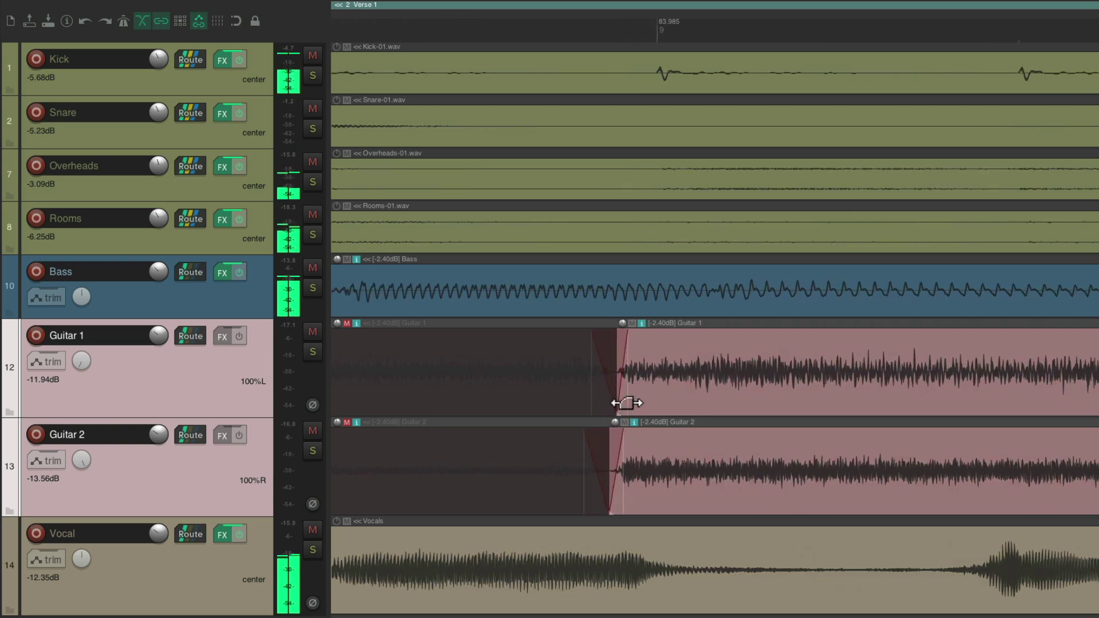
left_click(632, 399)
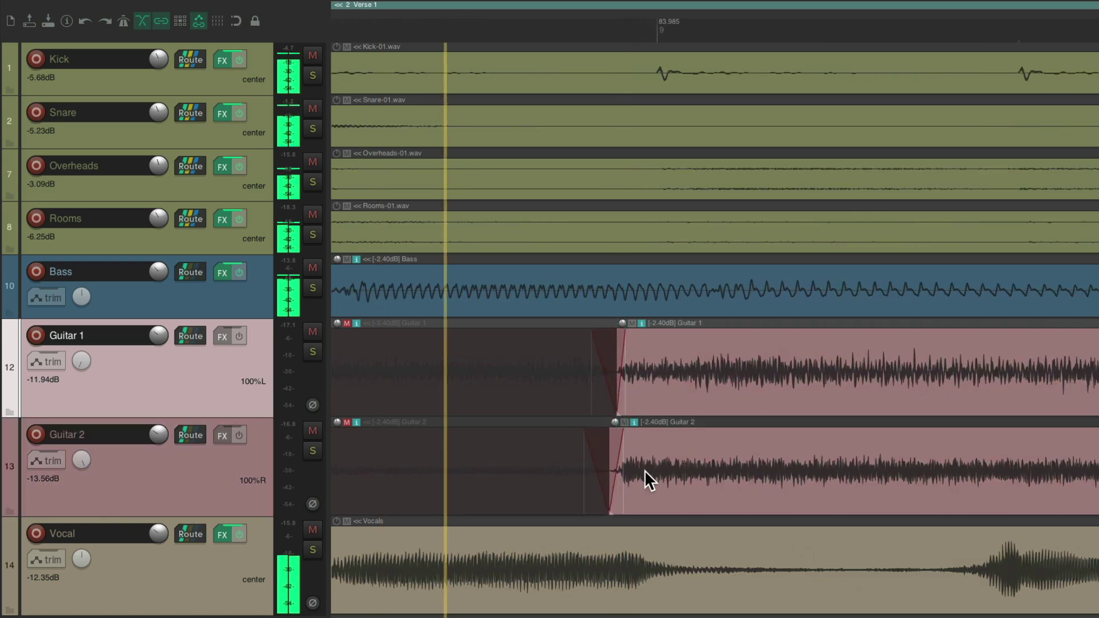
scroll(635, 388, "down", 8)
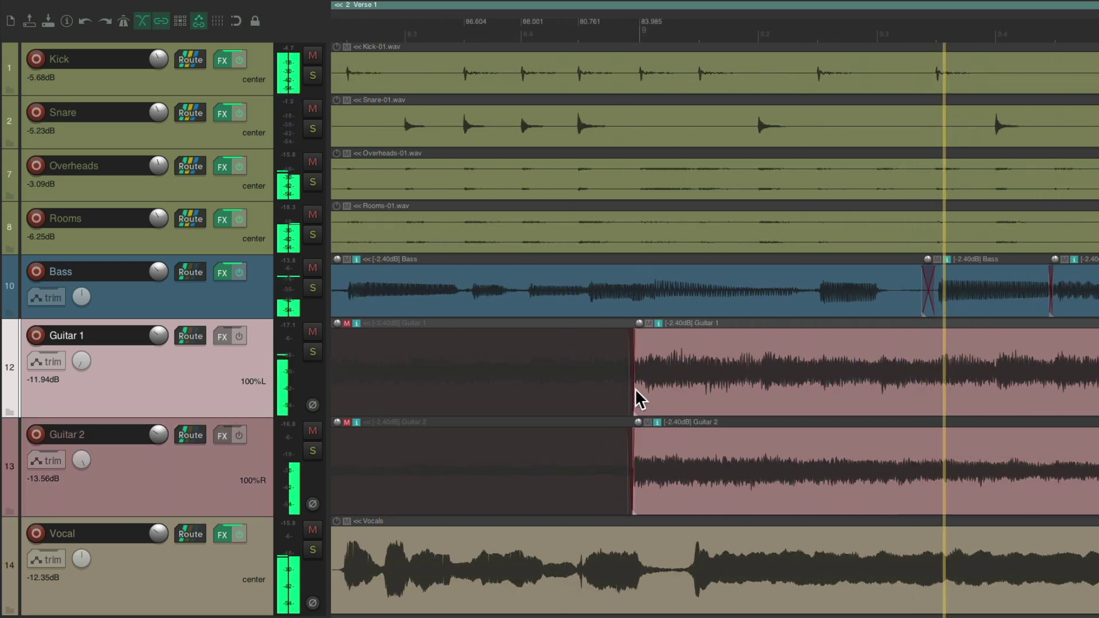
scroll(635, 391, "down", 4)
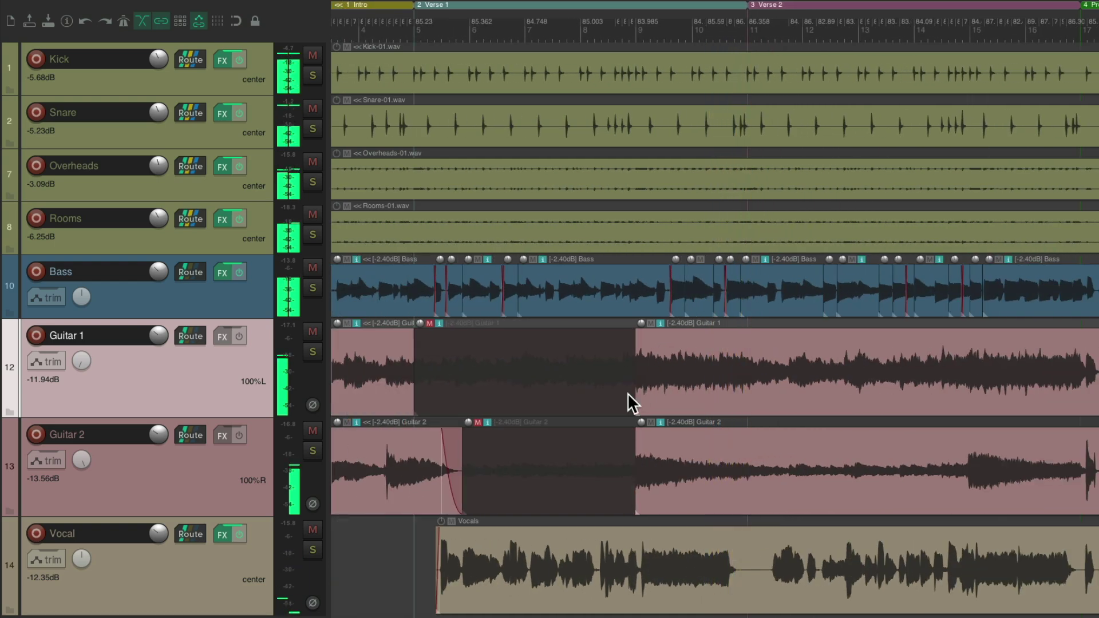
key("space")
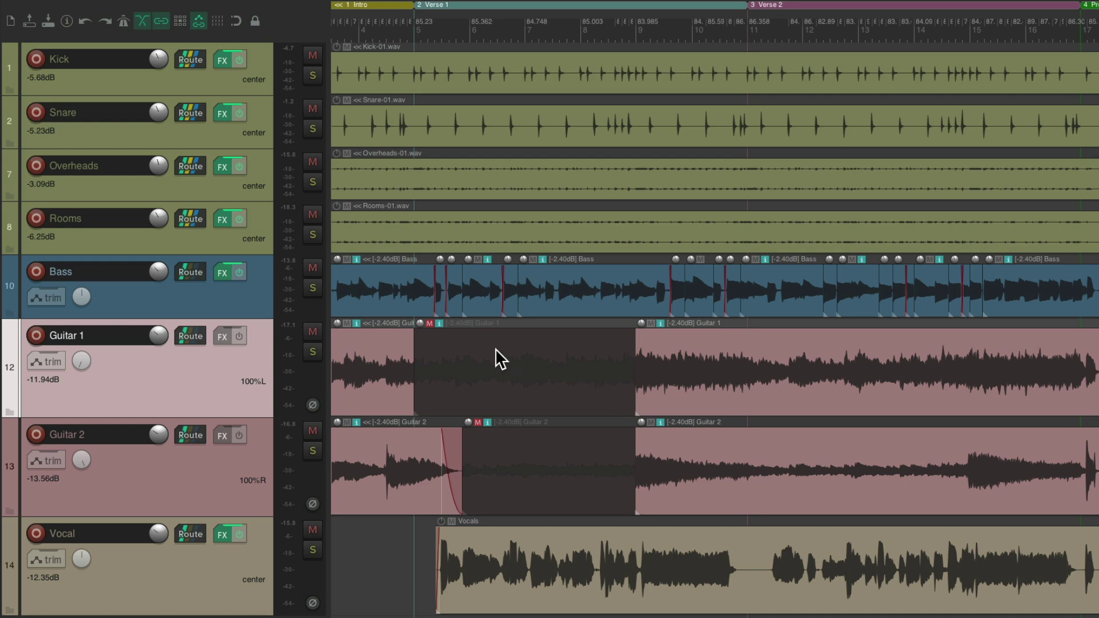
left_click(313, 330)
left_click(314, 329)
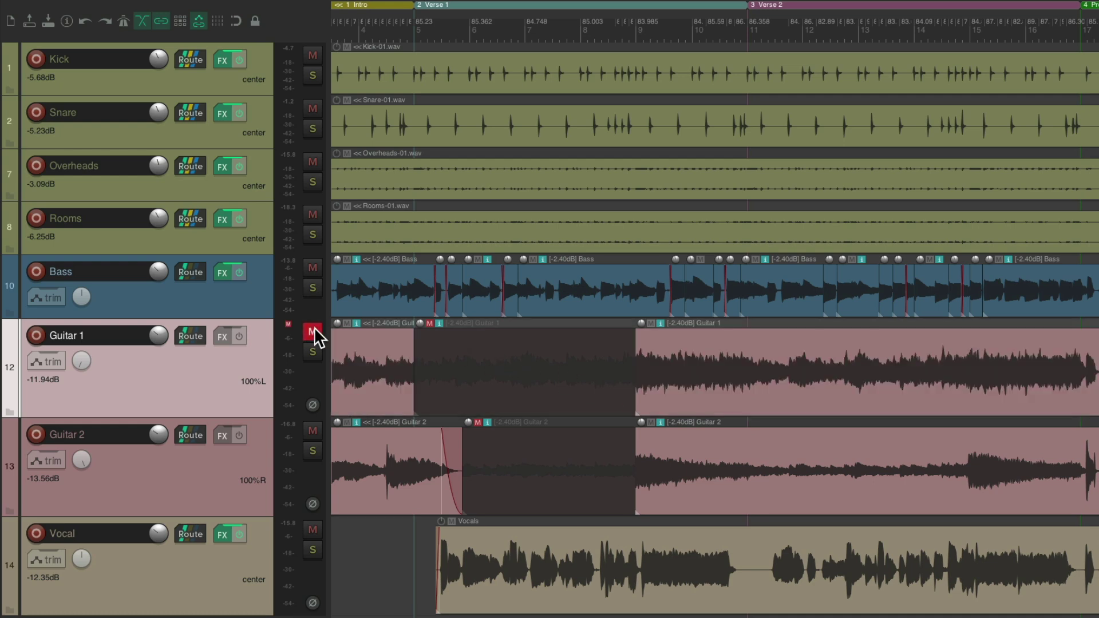
left_click(313, 431)
left_click(313, 431)
left_click_drag(315, 332, 315, 404)
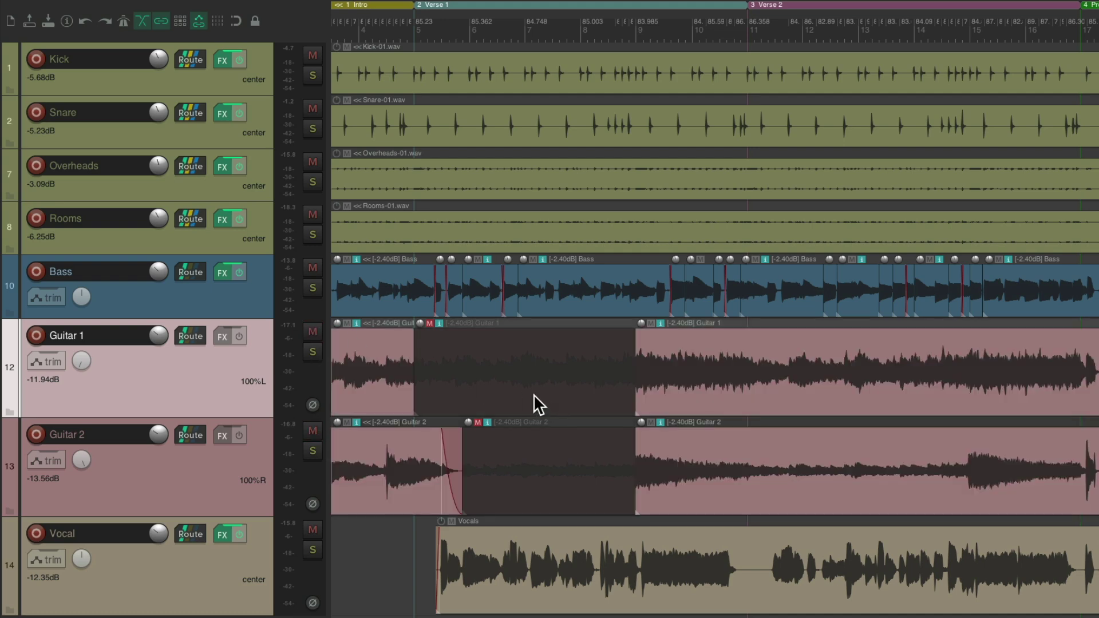